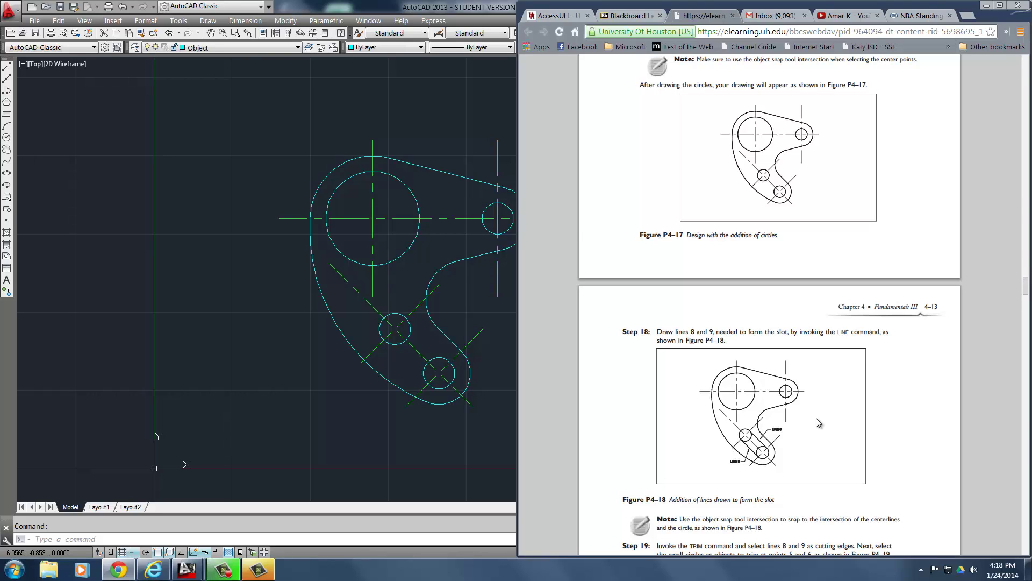
Switch to the AutoCAD drawing and draw a line tangent to the upper-right sides of the two small lower circles.
{"action": "scroll", "coordinate": [816, 418], "scroll_direction": "down", "scroll_amount": 5}
{"action": "left_click", "coordinate": [279, 355]}
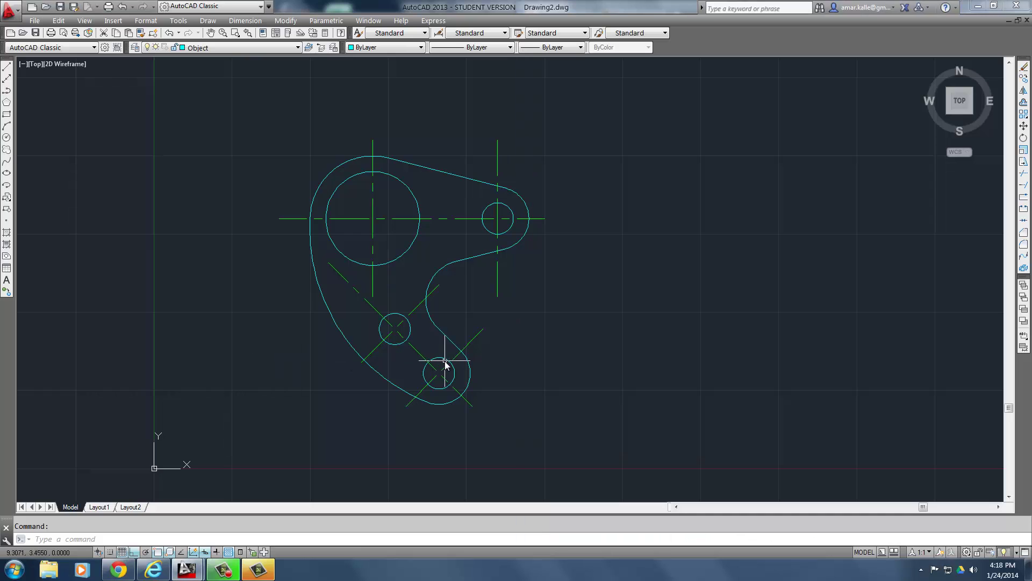
{"action": "scroll", "coordinate": [439, 361], "scroll_direction": "up", "scroll_amount": 5}
{"action": "scroll", "coordinate": [558, 308], "scroll_direction": "up", "scroll_amount": 2}
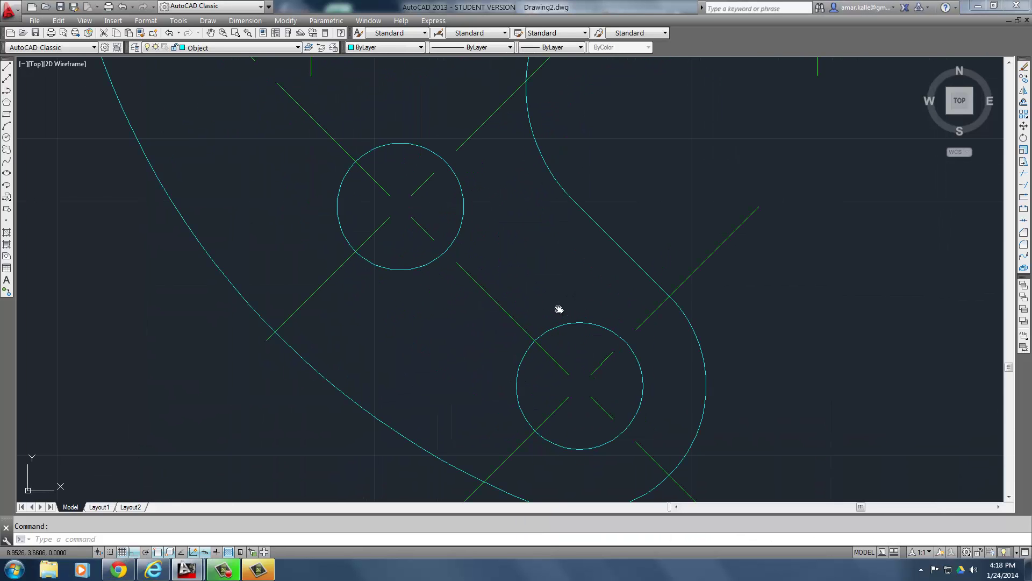
{"action": "scroll", "coordinate": [560, 306], "scroll_direction": "down", "scroll_amount": 2}
{"action": "type", "text": "l"}
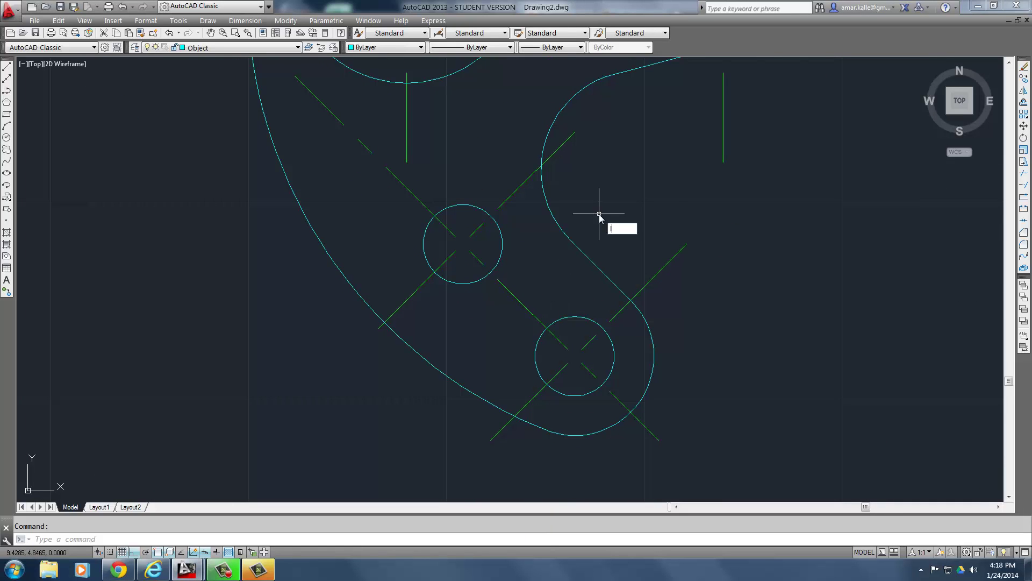
{"action": "key", "text": "Return"}
{"action": "type", "text": "tan"}
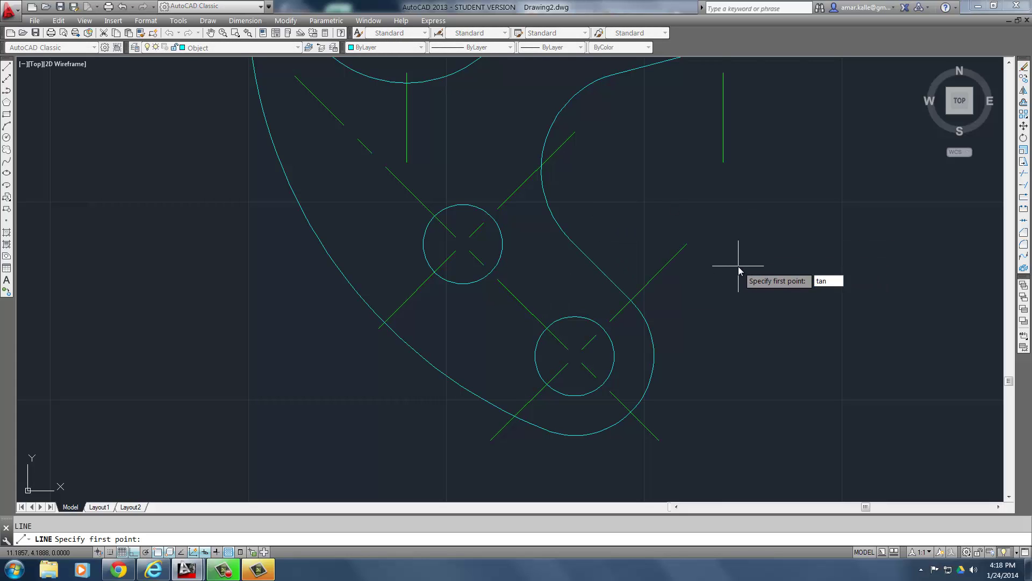
{"action": "key", "text": "Return"}
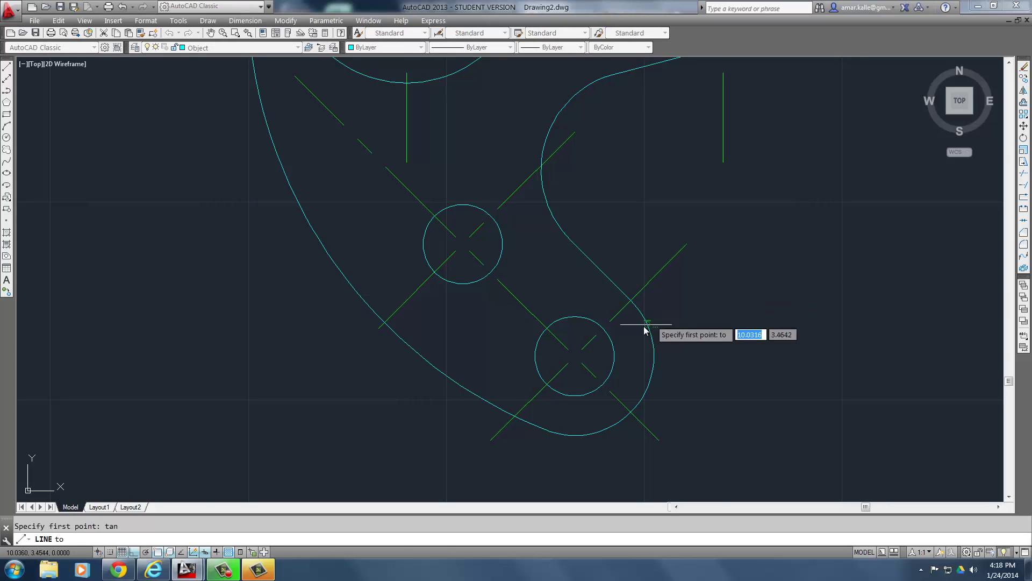
{"action": "left_click", "coordinate": [608, 340]}
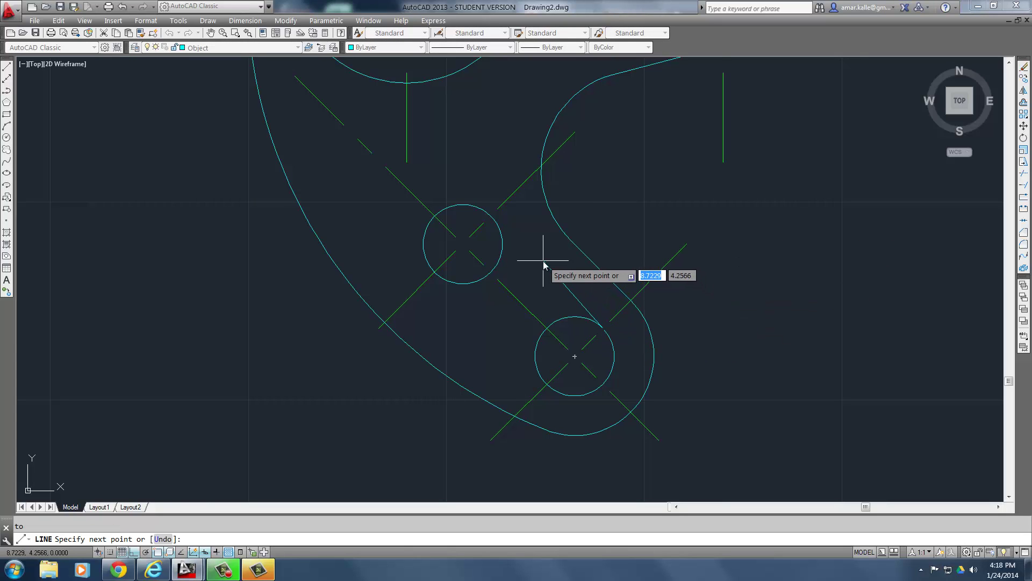
{"action": "type", "text": "tan"}
{"action": "key", "text": "Return"}
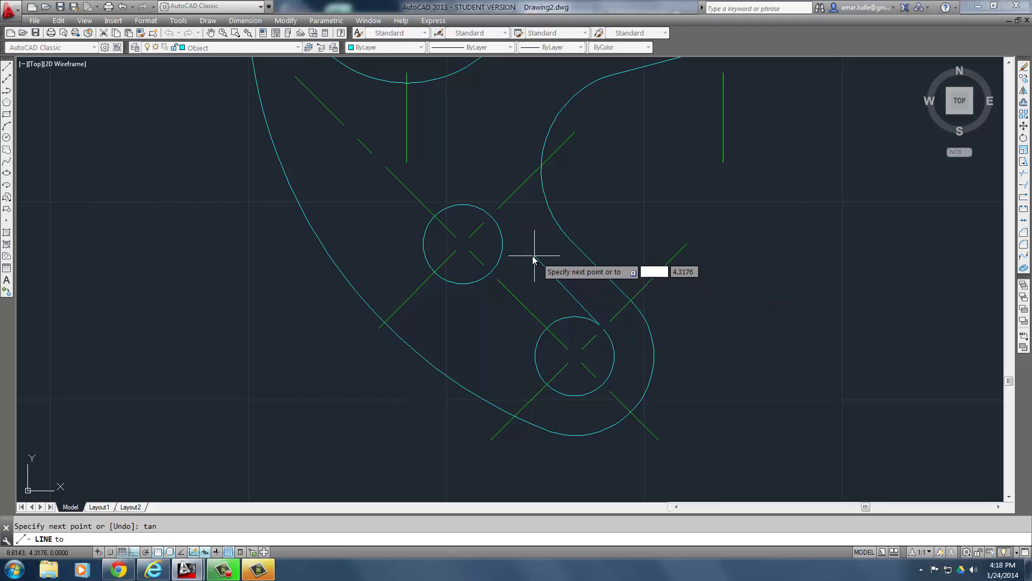
{"action": "left_click", "coordinate": [503, 232]}
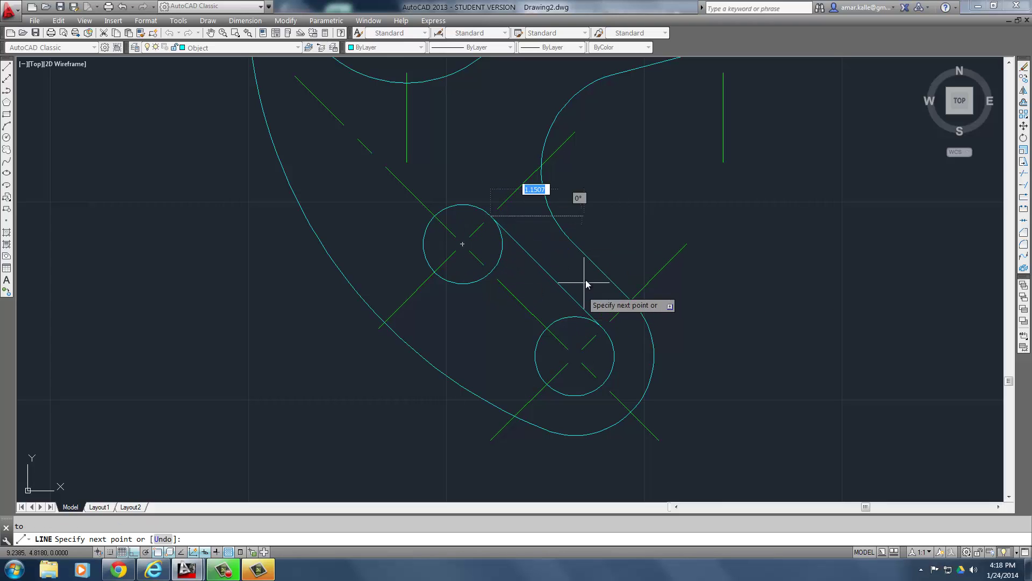
{"action": "key", "text": "Return"}
Draw a second line tangent to the lower-left sides of the two small lower circles.
{"action": "type", "text": "l"}
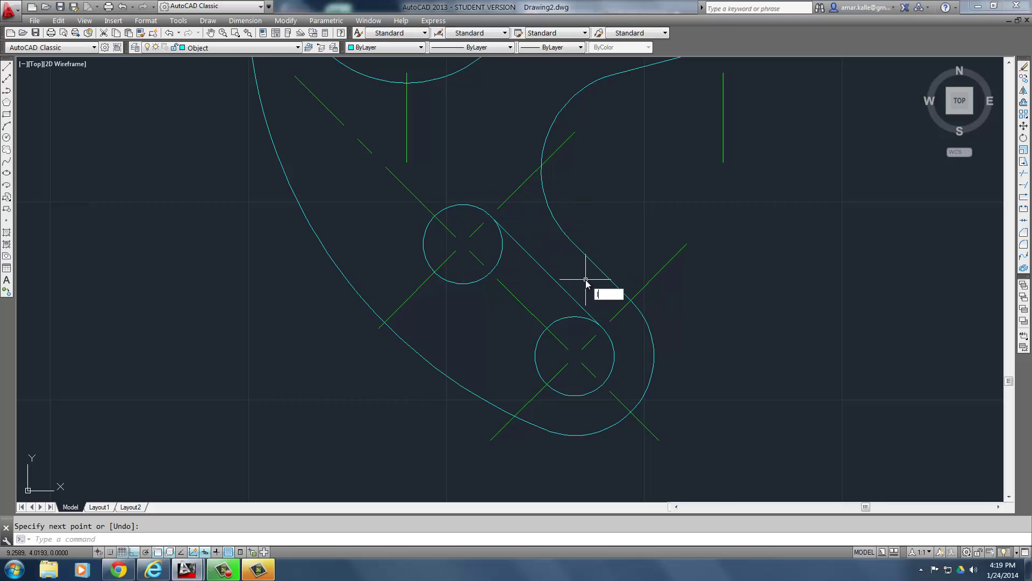
{"action": "key", "text": "Return"}
{"action": "type", "text": "tan"}
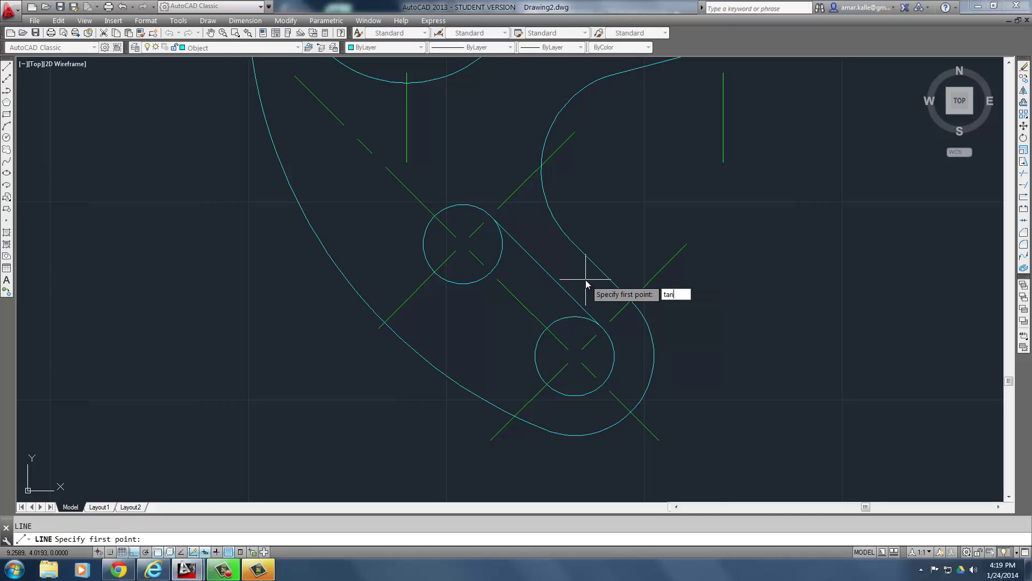
{"action": "key", "text": "Return"}
{"action": "left_click", "coordinate": [537, 376]}
{"action": "type", "text": "t"}
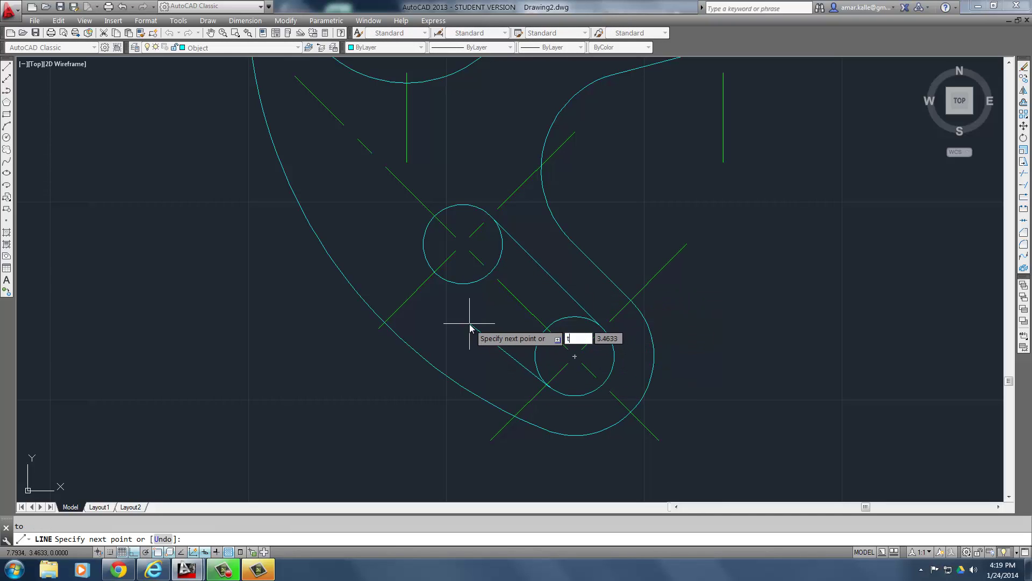
{"action": "type", "text": "an"}
{"action": "key", "text": "Return"}
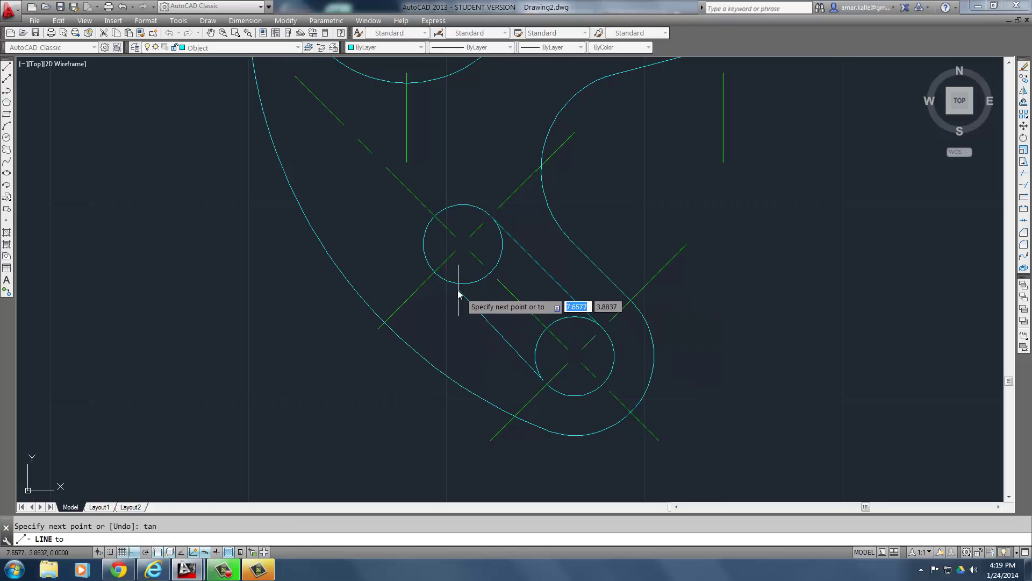
{"action": "left_click", "coordinate": [456, 288]}
{"action": "key", "text": "Return"}
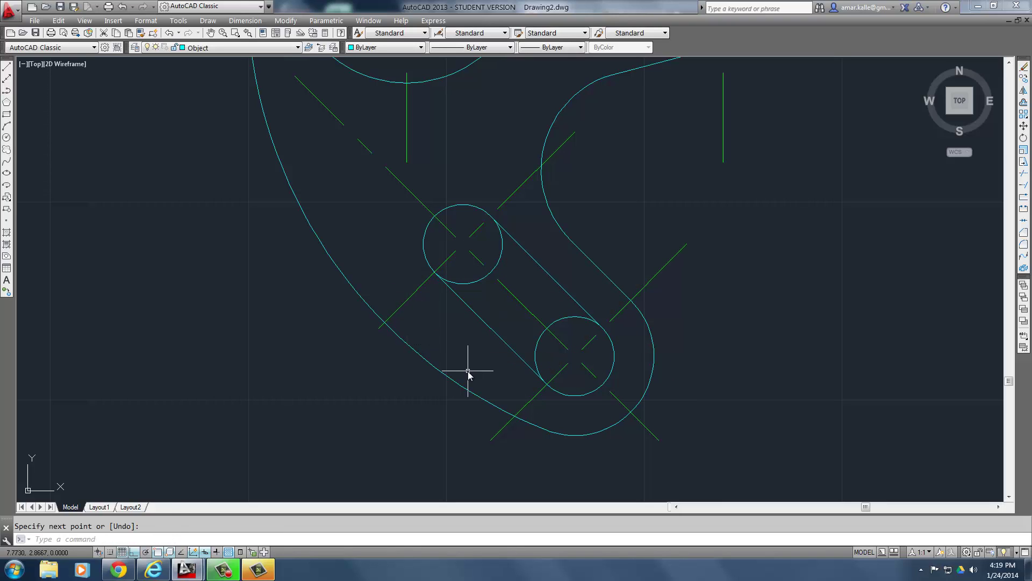
Trim the inner arcs of both small circles, using the two tangent lines as cutting edges, to form the slot.
{"action": "type", "text": "tan"}
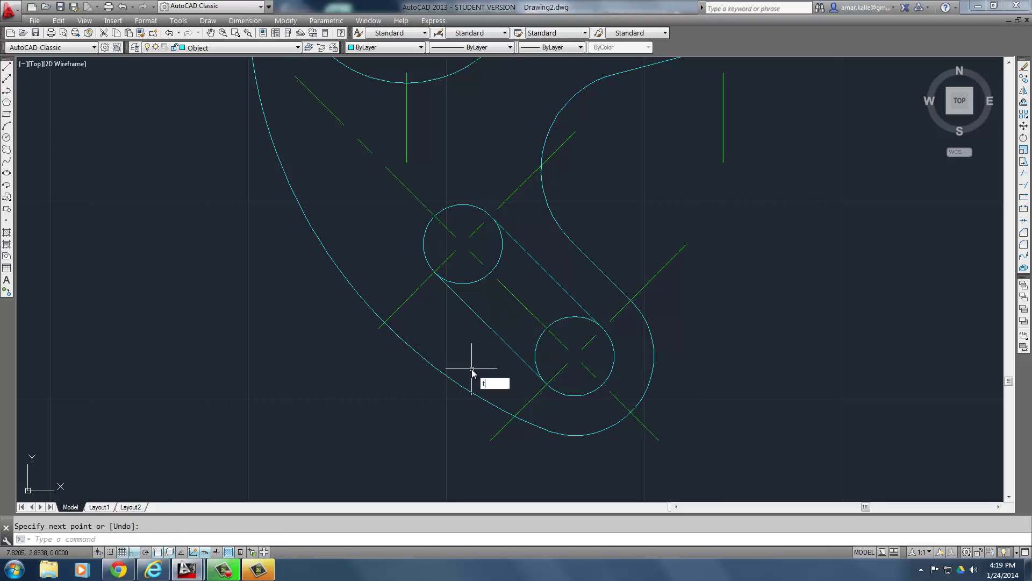
{"action": "key", "text": "Return"}
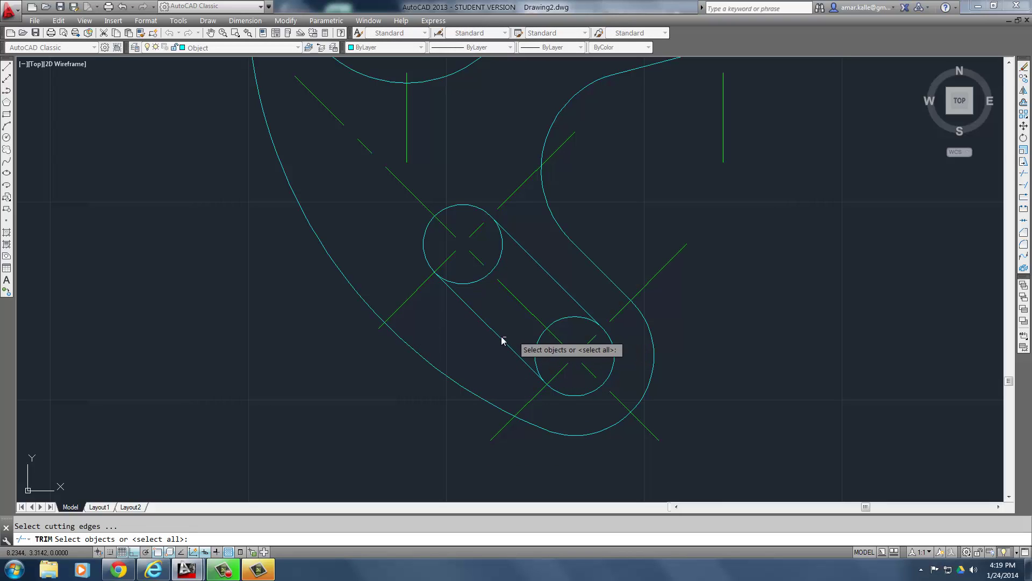
{"action": "left_click", "coordinate": [498, 338]}
{"action": "left_click", "coordinate": [533, 261]}
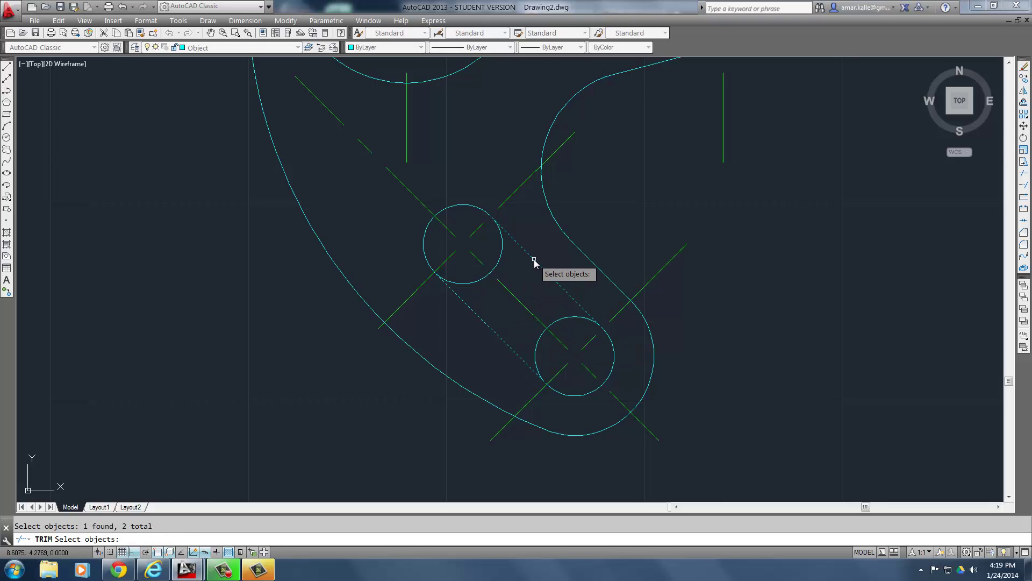
{"action": "key", "text": "Return"}
{"action": "left_click", "coordinate": [500, 257]}
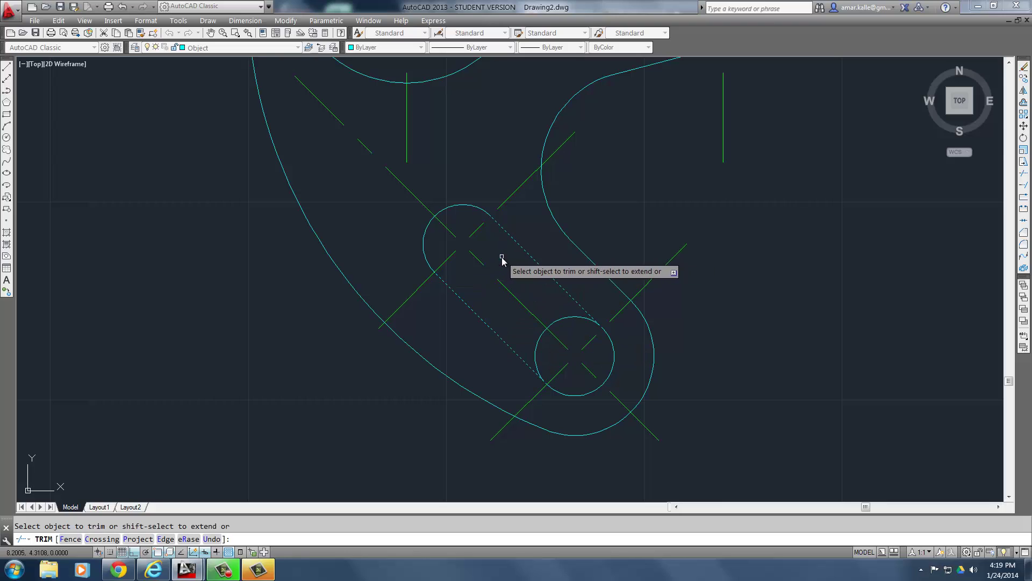
{"action": "left_click", "coordinate": [554, 324]}
{"action": "key", "text": "Return"}
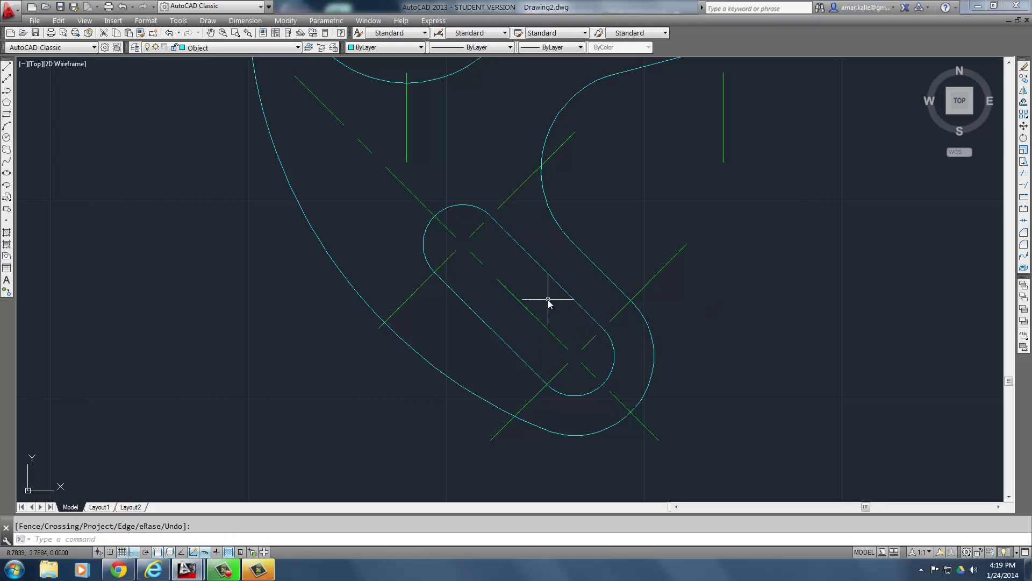
Look over the slotted part, switch to Chrome and read the exercise instructions from Step 19 through Step 20 on the polygon.
{"action": "scroll", "coordinate": [558, 349], "scroll_direction": "down", "scroll_amount": 4}
{"action": "scroll", "coordinate": [534, 244], "scroll_direction": "up", "scroll_amount": 1}
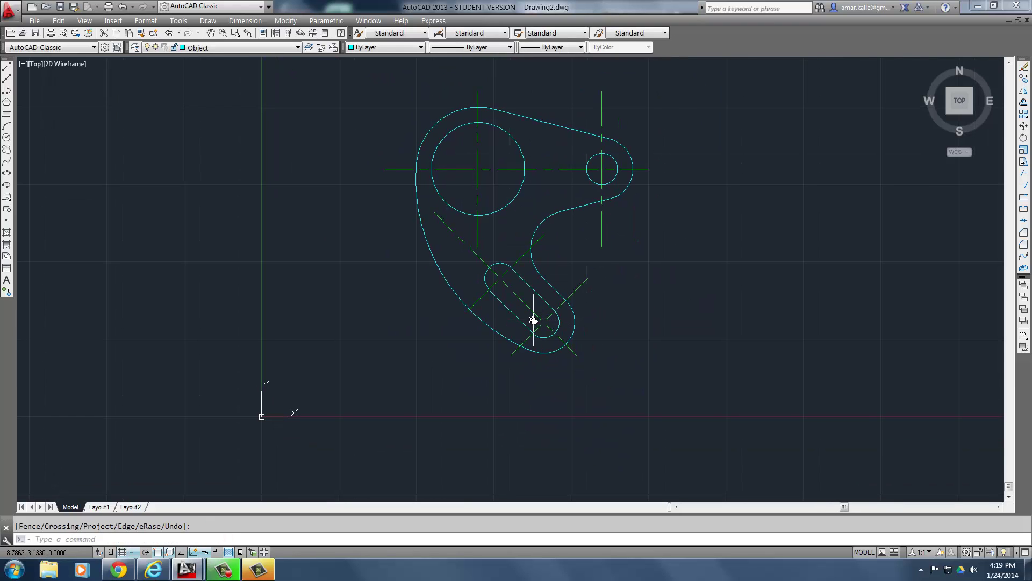
{"action": "scroll", "coordinate": [534, 317], "scroll_direction": "up", "scroll_amount": 2}
{"action": "scroll", "coordinate": [572, 321], "scroll_direction": "down", "scroll_amount": 2}
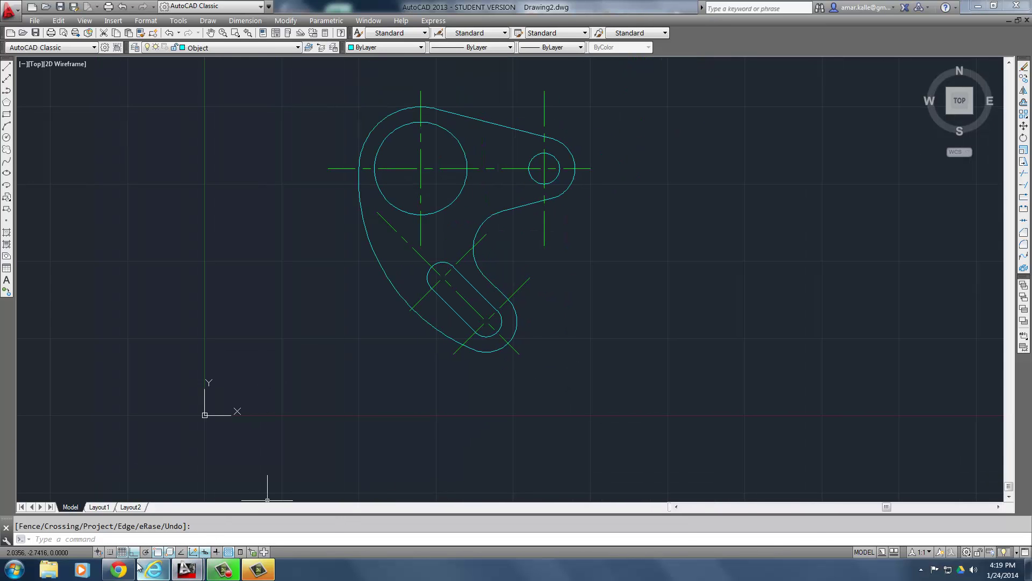
{"action": "left_click", "coordinate": [119, 569]}
{"action": "scroll", "coordinate": [775, 344], "scroll_direction": "down", "scroll_amount": 2}
{"action": "scroll", "coordinate": [770, 355], "scroll_direction": "down", "scroll_amount": 2}
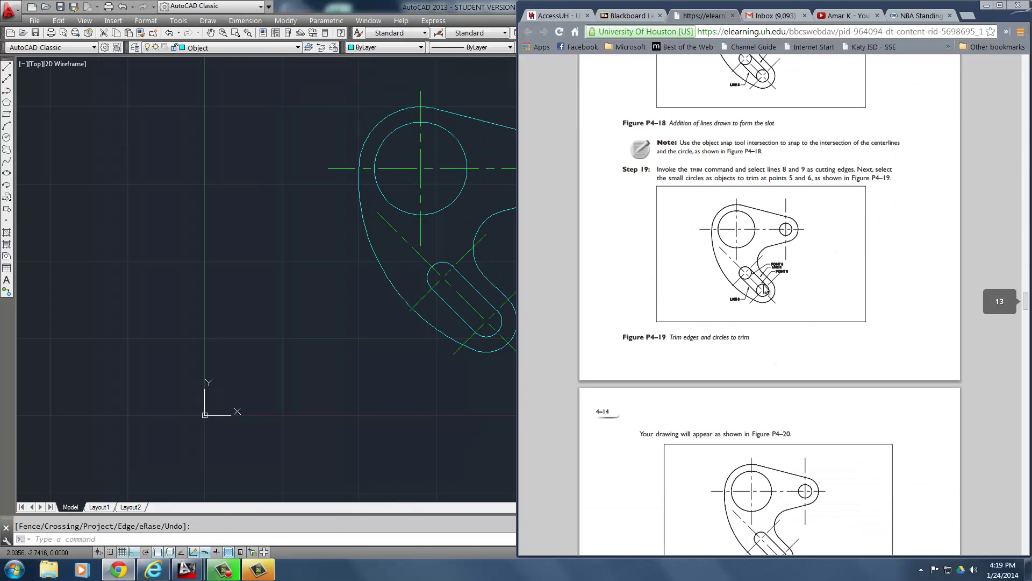
{"action": "scroll", "coordinate": [752, 293], "scroll_direction": "down", "scroll_amount": 6}
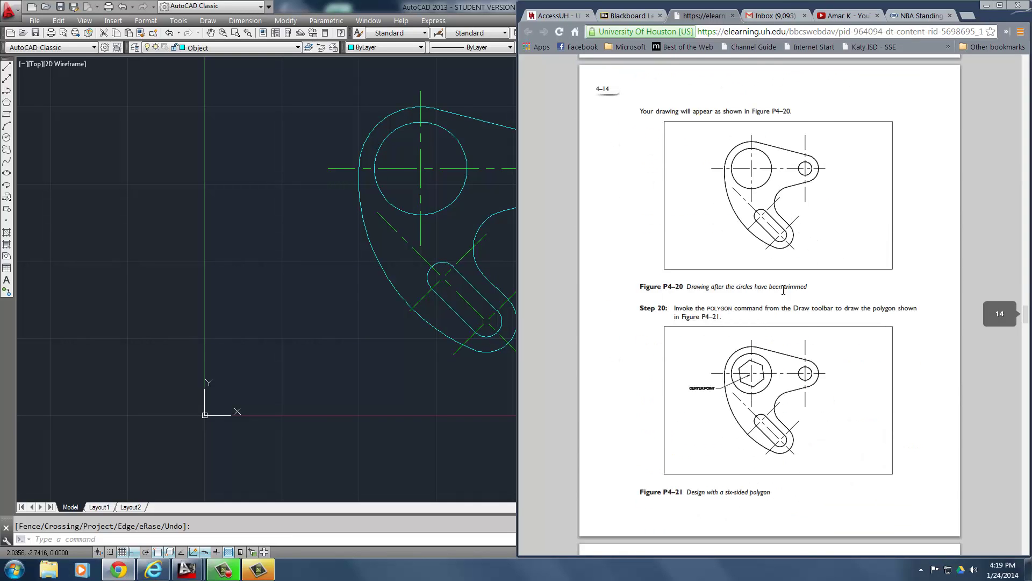
{"action": "scroll", "coordinate": [784, 290], "scroll_direction": "down", "scroll_amount": 2}
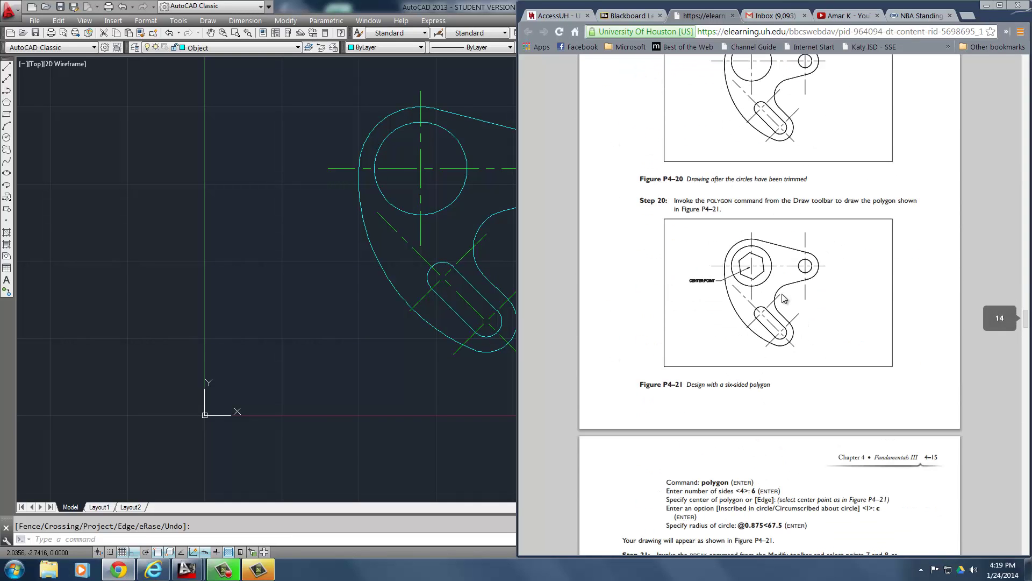
Return to AutoCAD and start a 6-sided polygon centred on the large circle's centre.
{"action": "left_click", "coordinate": [472, 266]}
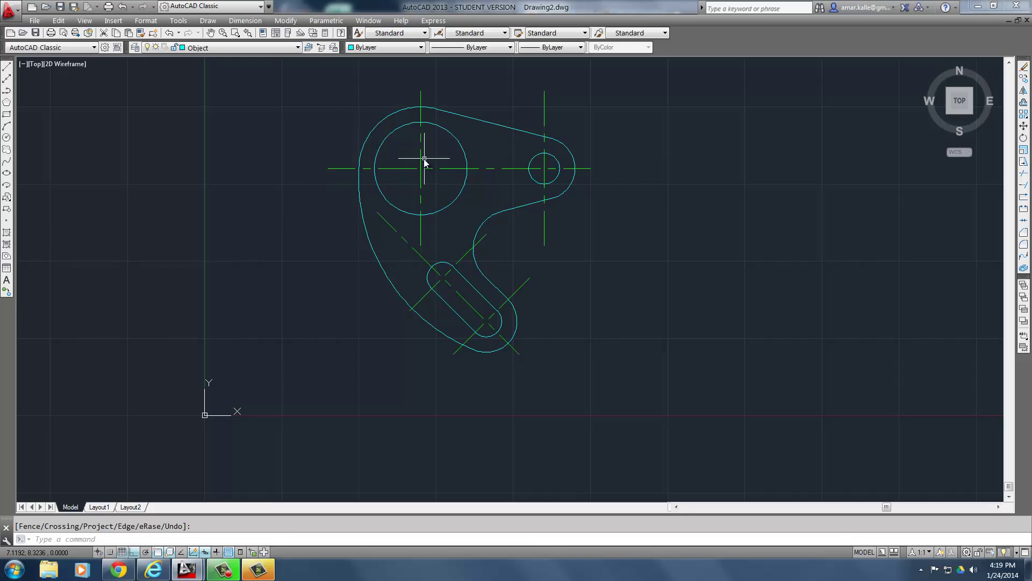
{"action": "scroll", "coordinate": [427, 156], "scroll_direction": "up", "scroll_amount": 4}
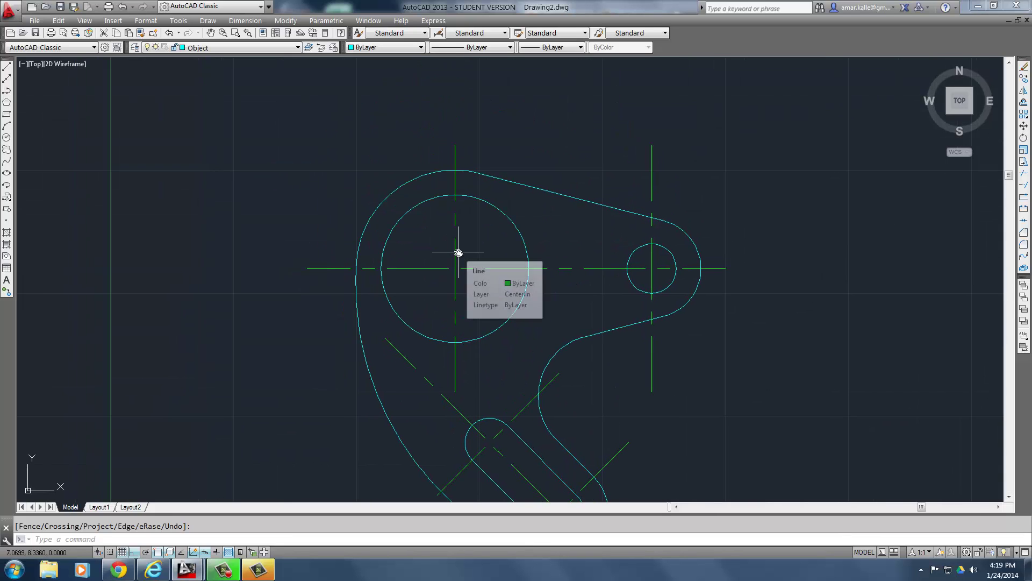
{"action": "type", "text": "PO"}
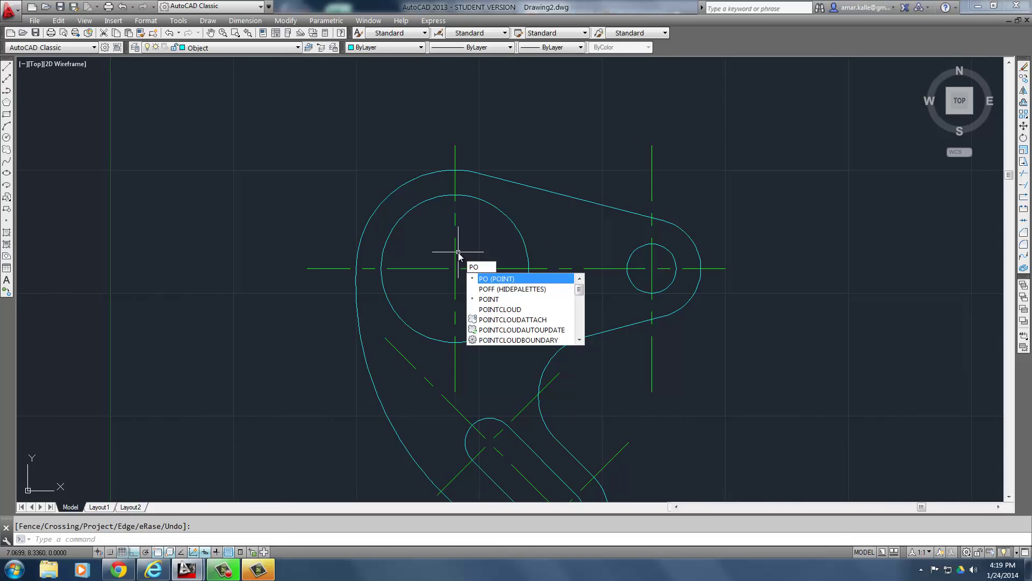
{"action": "type", "text": "LYGON"}
{"action": "key", "text": "Return"}
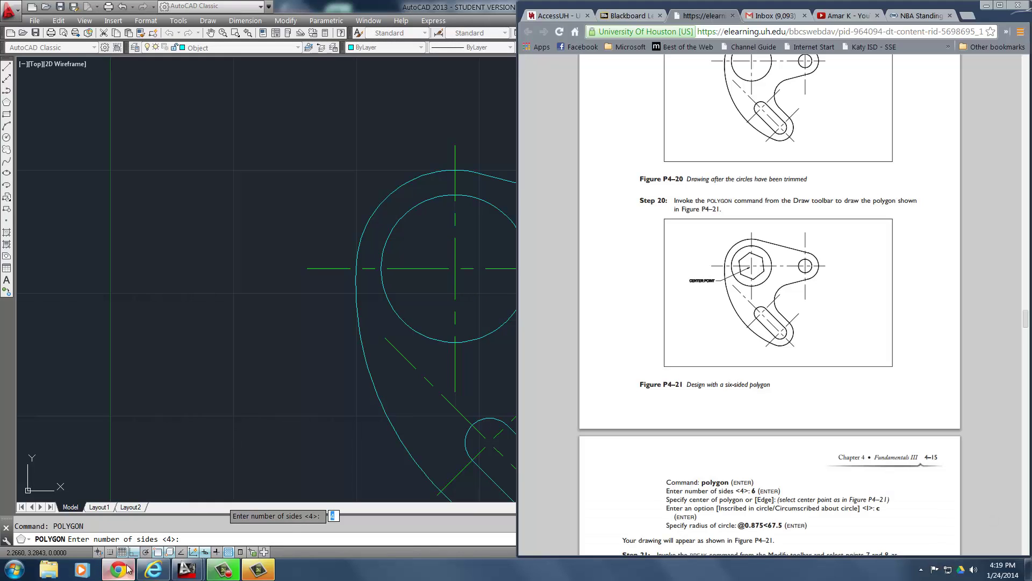
{"action": "left_click", "coordinate": [119, 569]}
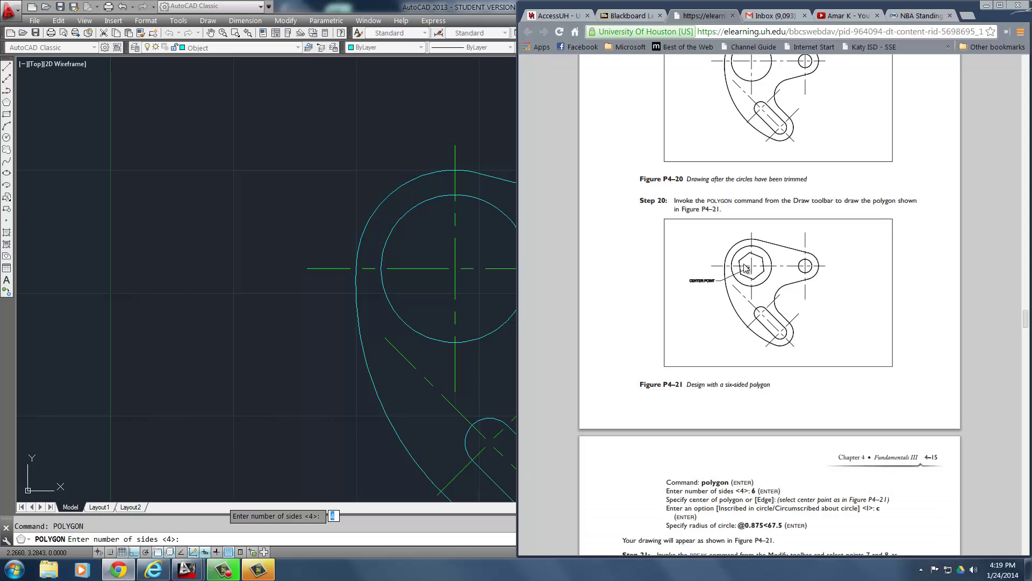
{"action": "left_click", "coordinate": [476, 255]}
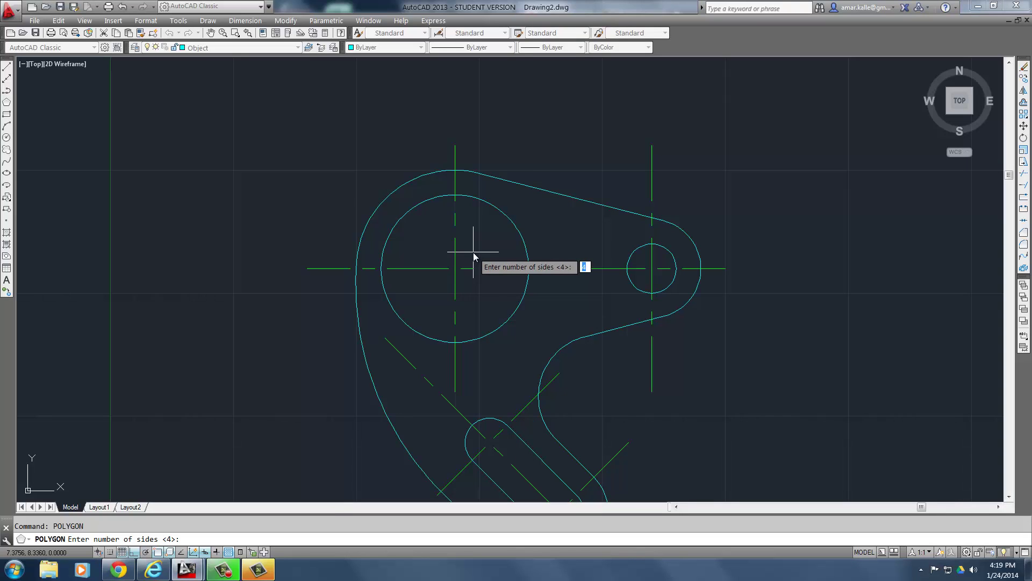
{"action": "type", "text": "6"}
{"action": "key", "text": "Return"}
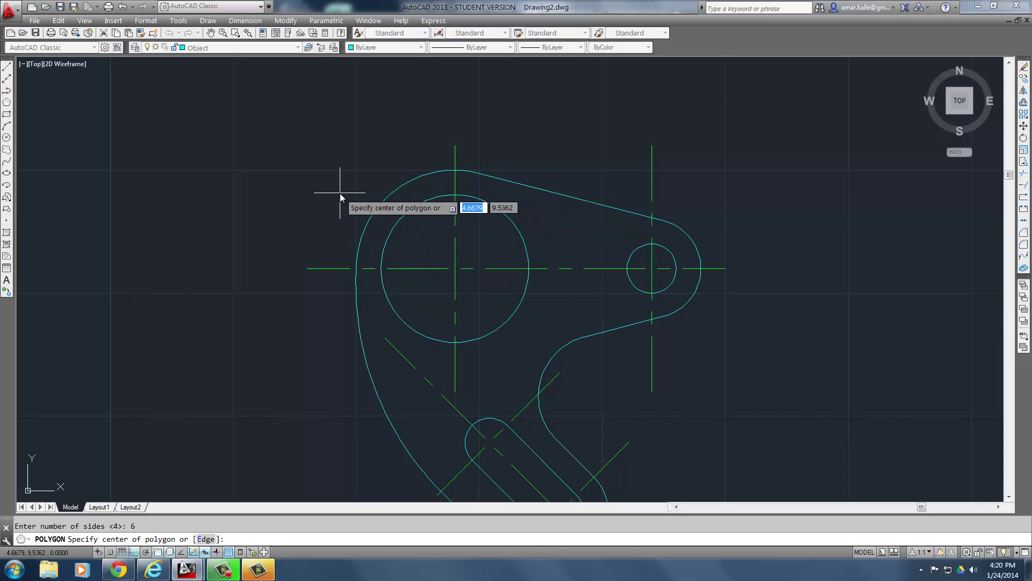
{"action": "type", "text": "cen"}
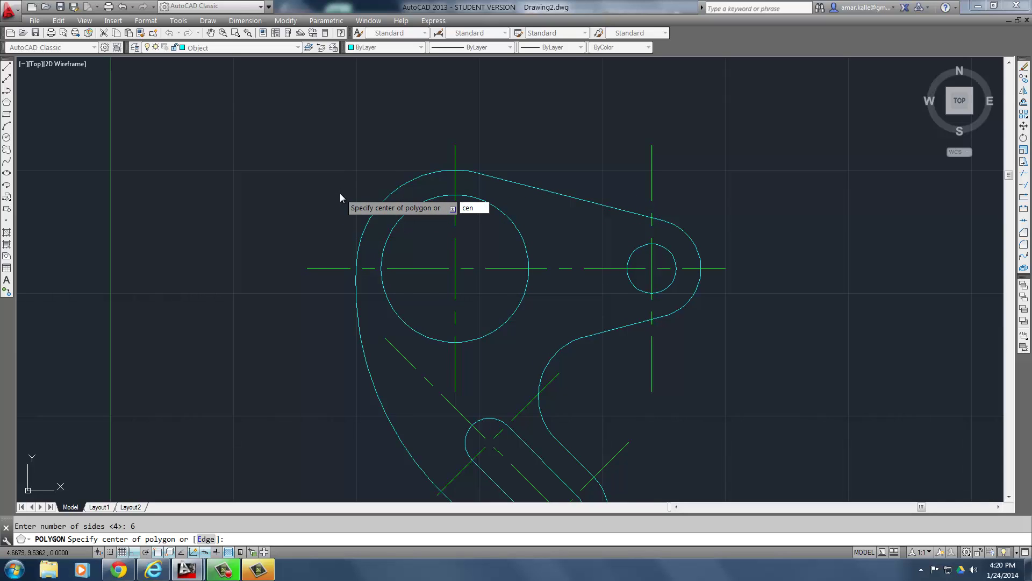
{"action": "key", "text": "Return"}
{"action": "left_click", "coordinate": [399, 220]}
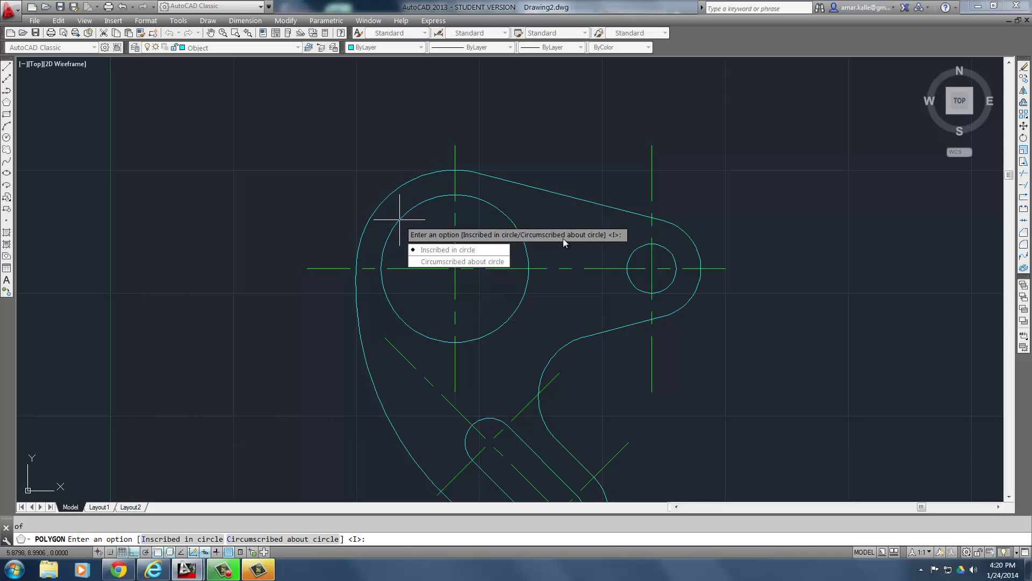
Look up the polygon's circle option and radius entry in the Chrome instructions, and return to the AutoCAD drawing.
{"action": "left_click", "coordinate": [117, 566]}
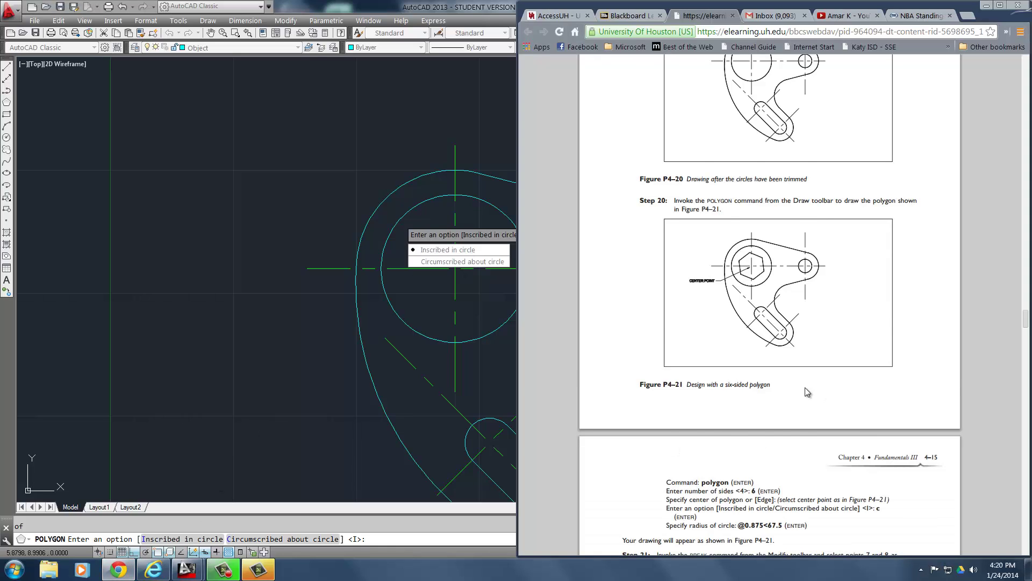
{"action": "scroll", "coordinate": [804, 388], "scroll_direction": "down", "scroll_amount": 2}
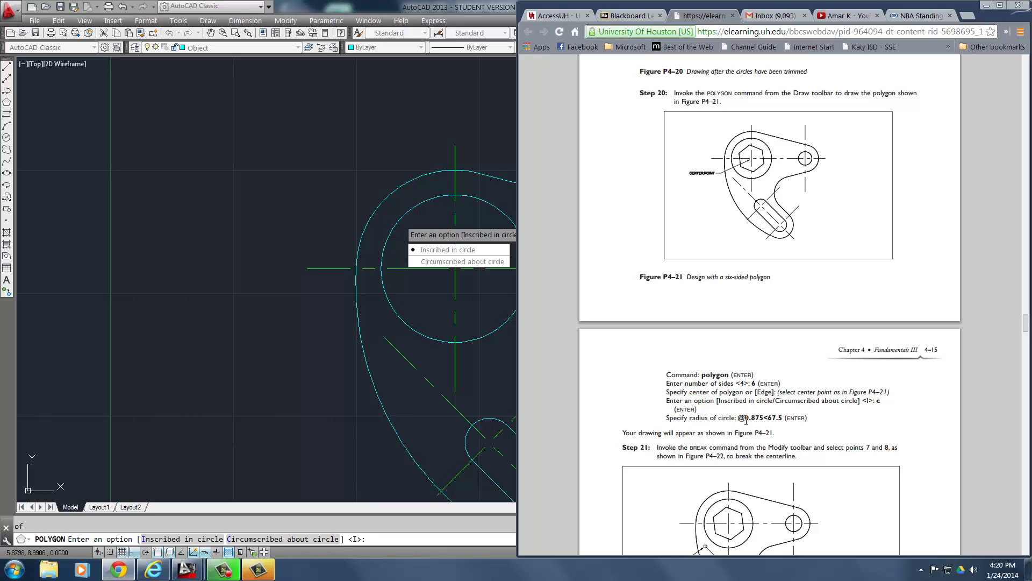
{"action": "left_click_drag", "start_coordinate": [738, 419], "coordinate": [767, 422]}
{"action": "left_click", "coordinate": [851, 413]}
{"action": "left_click", "coordinate": [256, 430]}
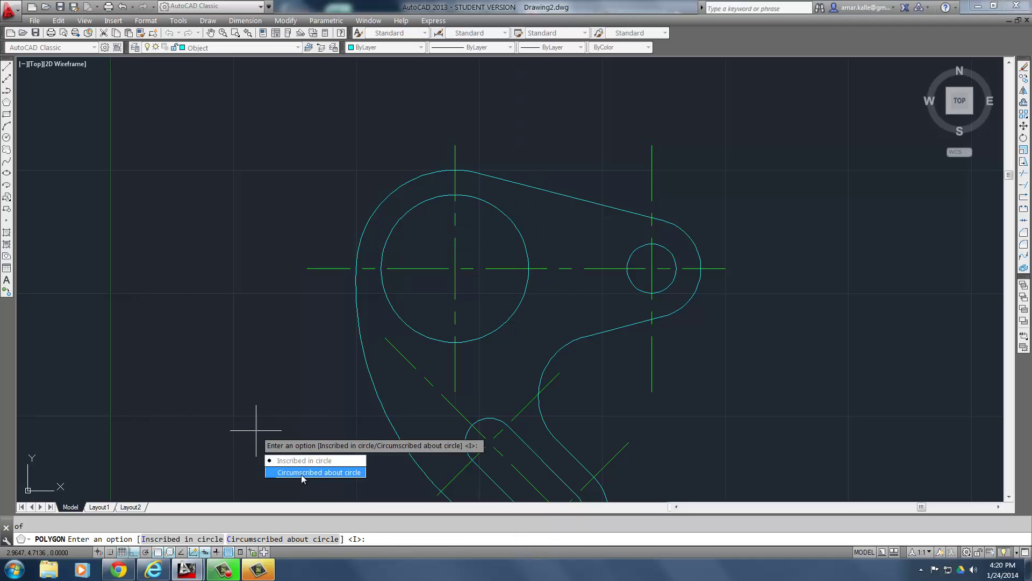
Complete the hexagon as circumscribed about a circle, with Ortho off and radius @.875<67.5, checking the entry in the Chrome instructions.
{"action": "left_click", "coordinate": [302, 472]}
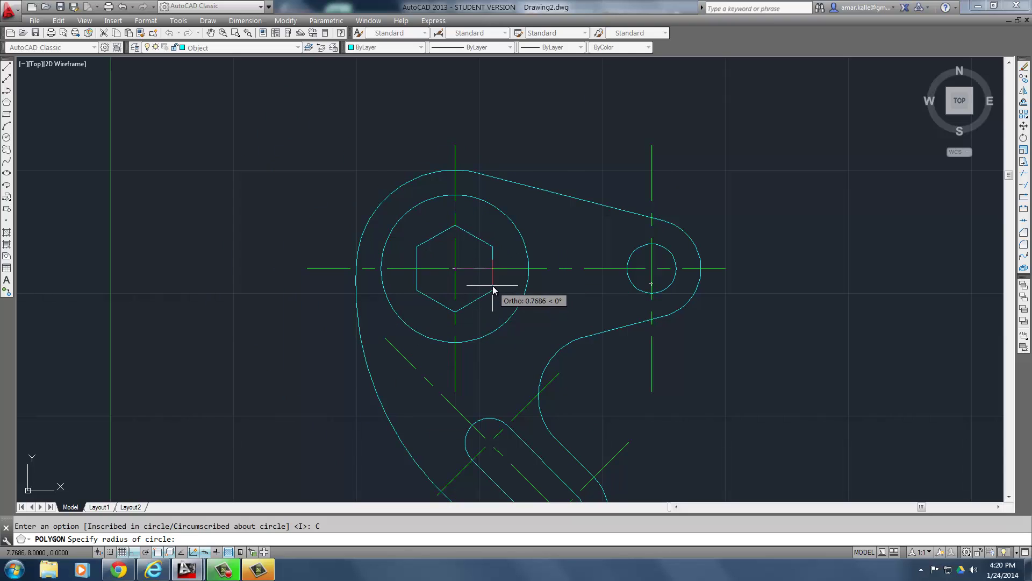
{"action": "key", "text": "F8"}
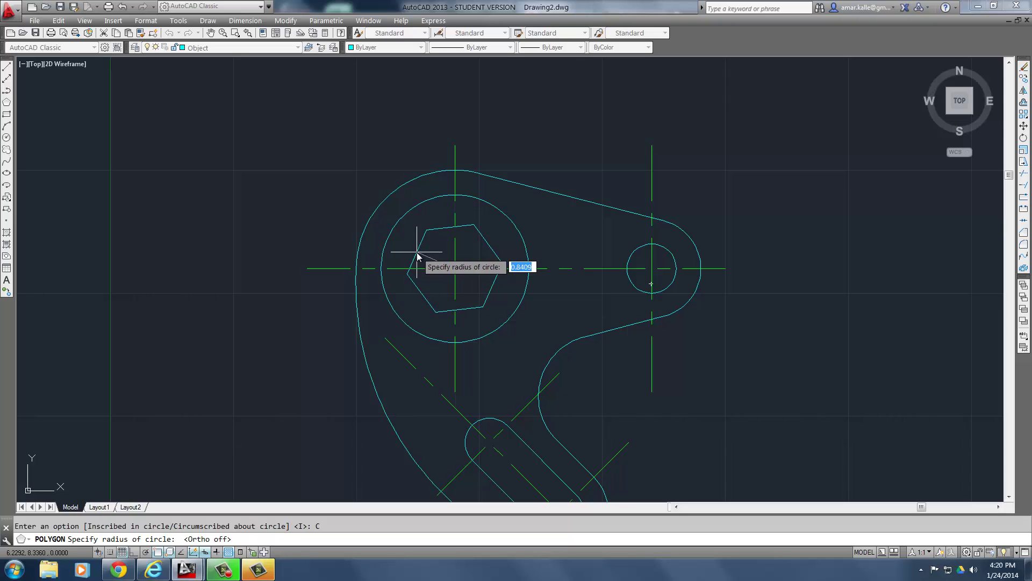
{"action": "left_click", "coordinate": [132, 574]}
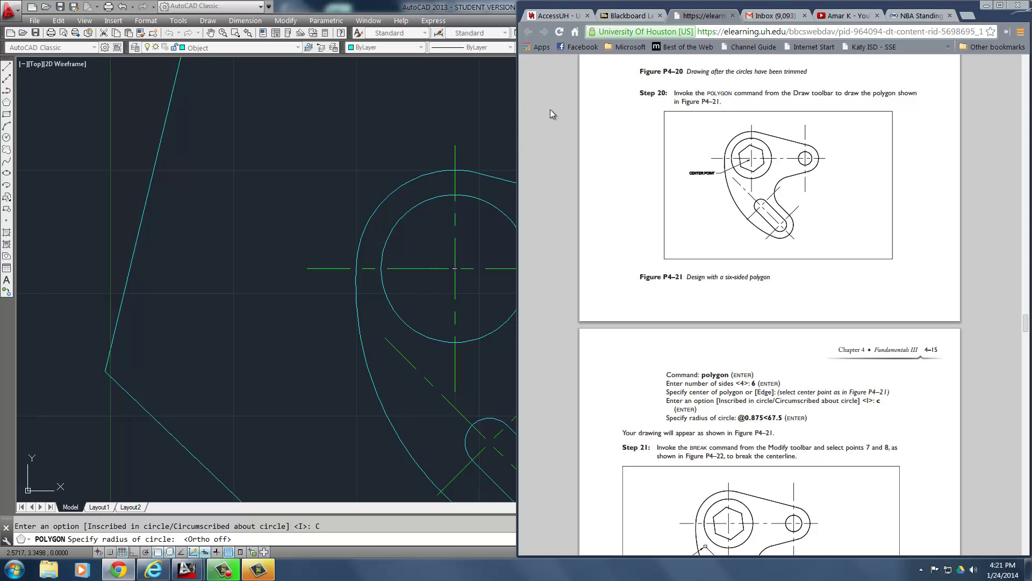
{"action": "key", "text": "alt+Tab"}
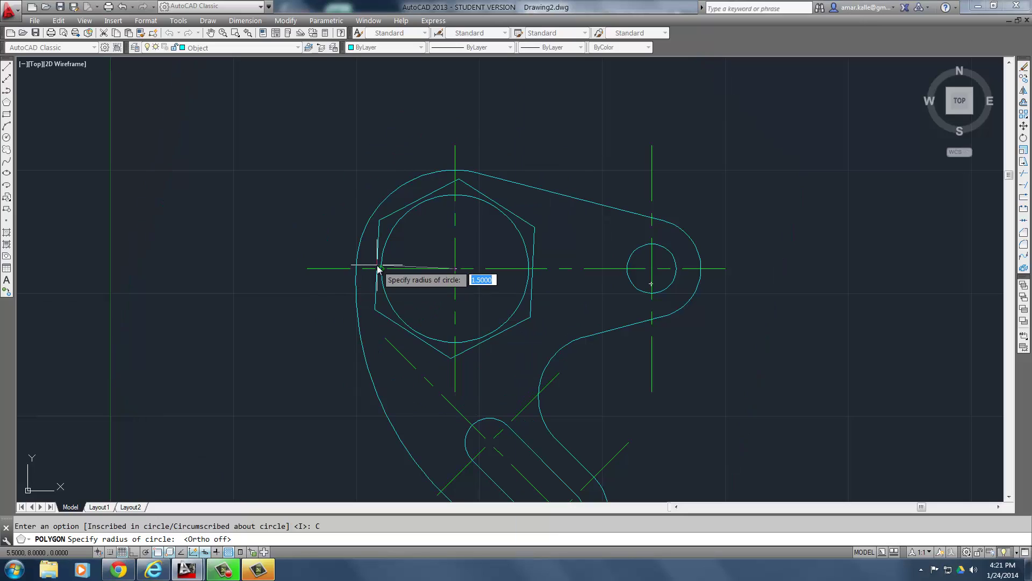
{"action": "type", "text": "@.875"}
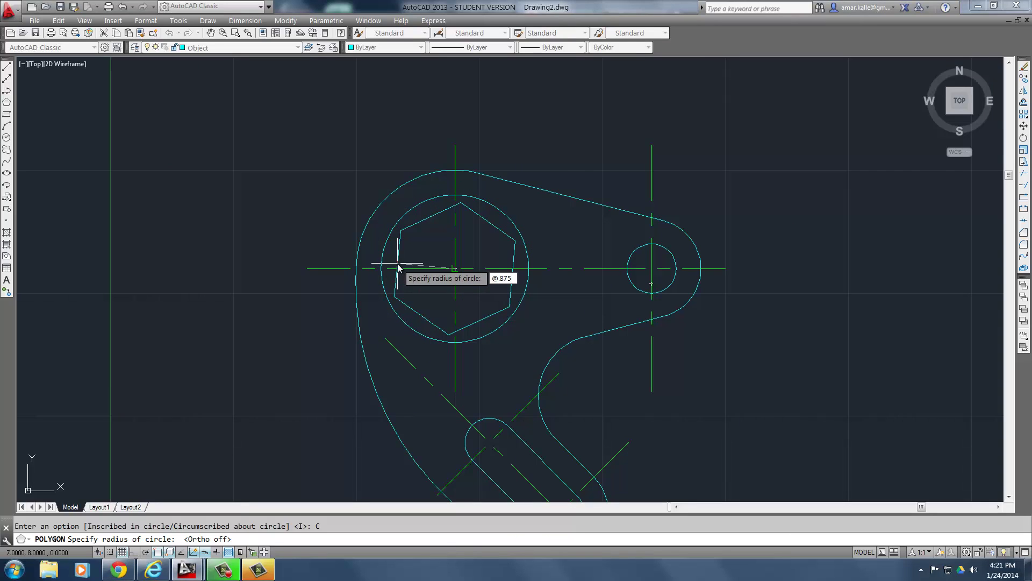
{"action": "key", "text": "Return"}
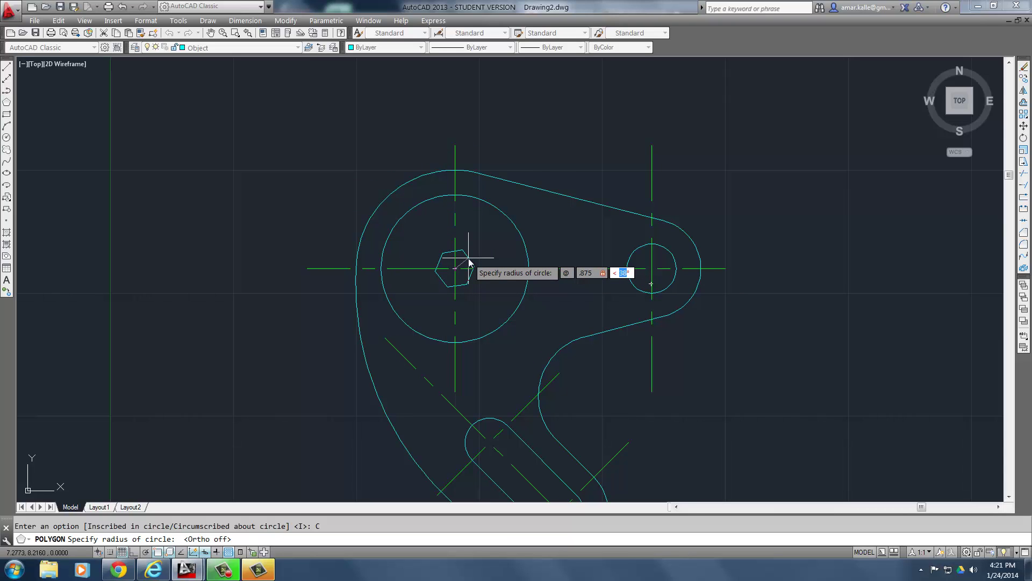
{"action": "left_click", "coordinate": [116, 570]}
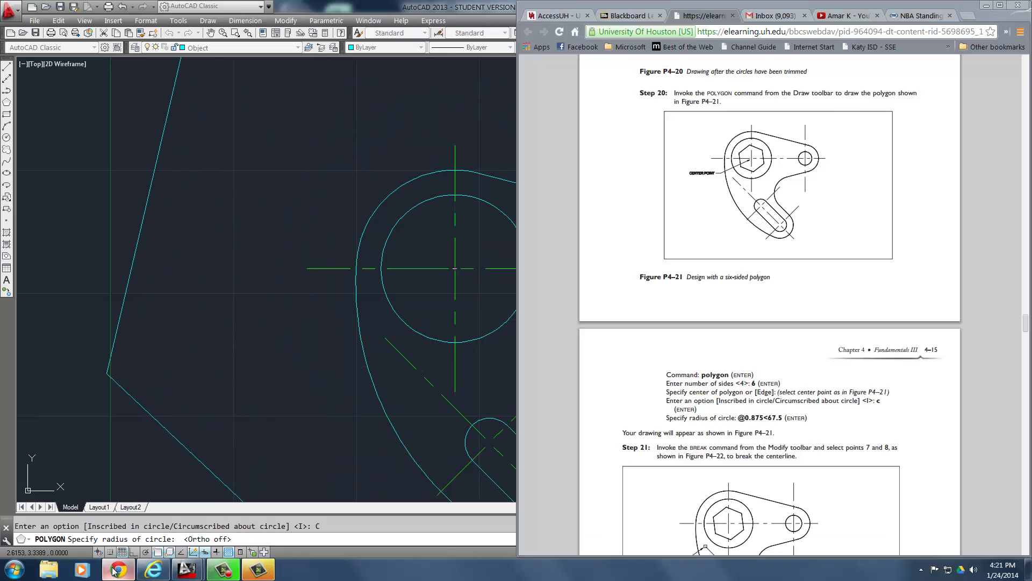
{"action": "left_click", "coordinate": [116, 570]}
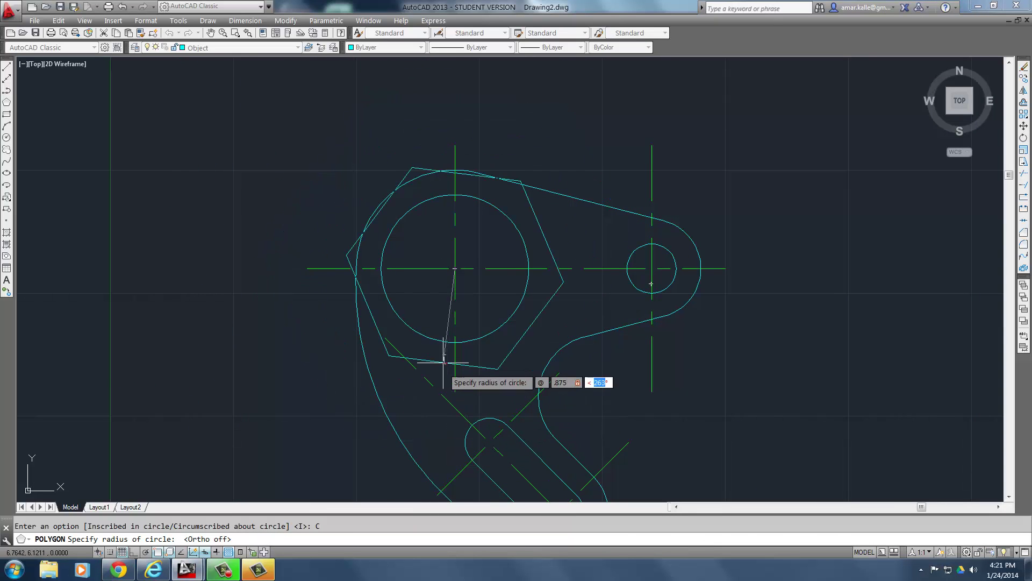
{"action": "type", "text": "67.5"}
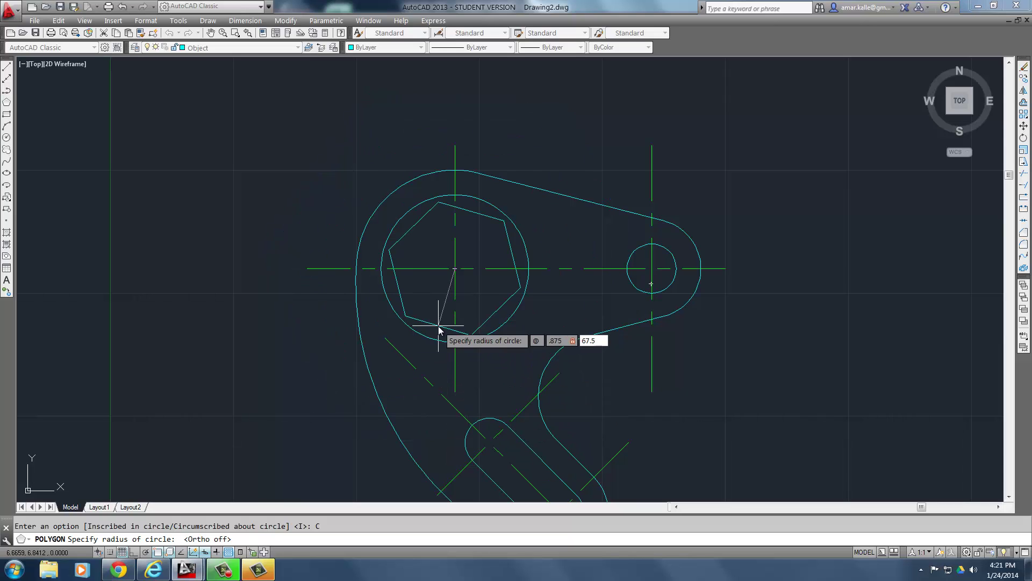
{"action": "key", "text": "Return"}
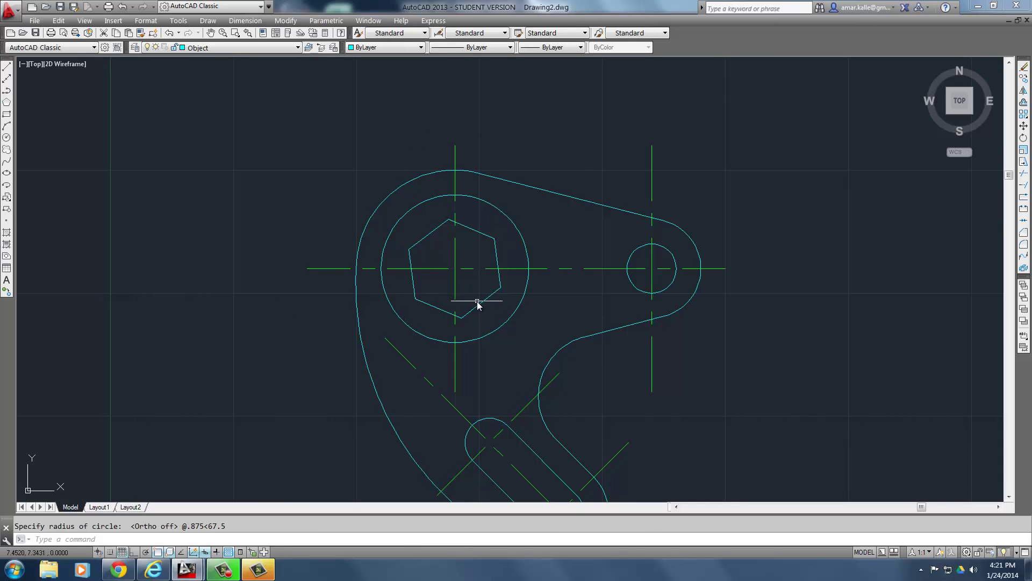
Look over the part, read Step 21 on breaking the centerline between points 7 and 8 in Chrome, and return to AutoCAD.
{"action": "scroll", "coordinate": [503, 296], "scroll_direction": "down", "scroll_amount": 4}
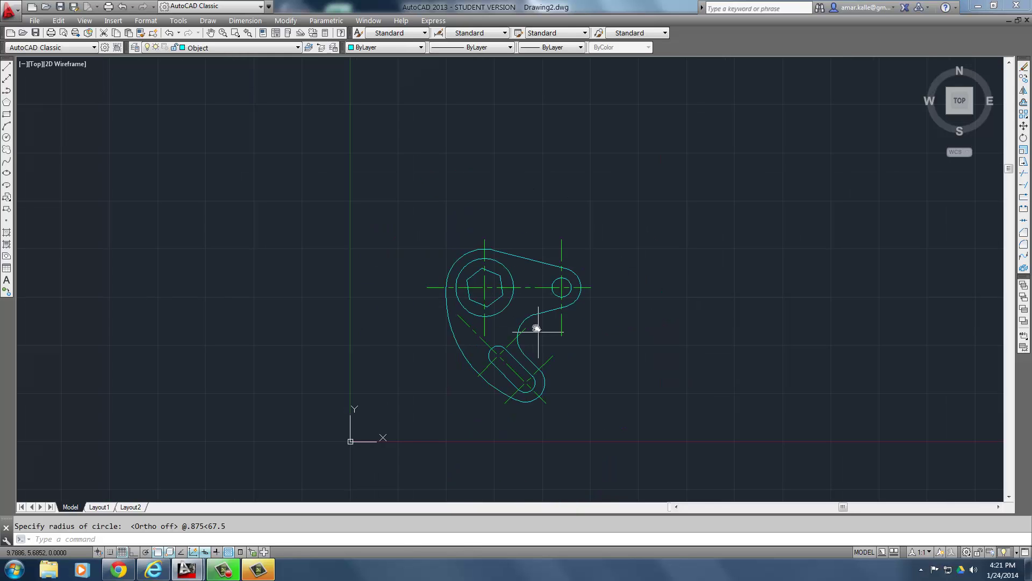
{"action": "scroll", "coordinate": [443, 341], "scroll_direction": "up", "scroll_amount": 4}
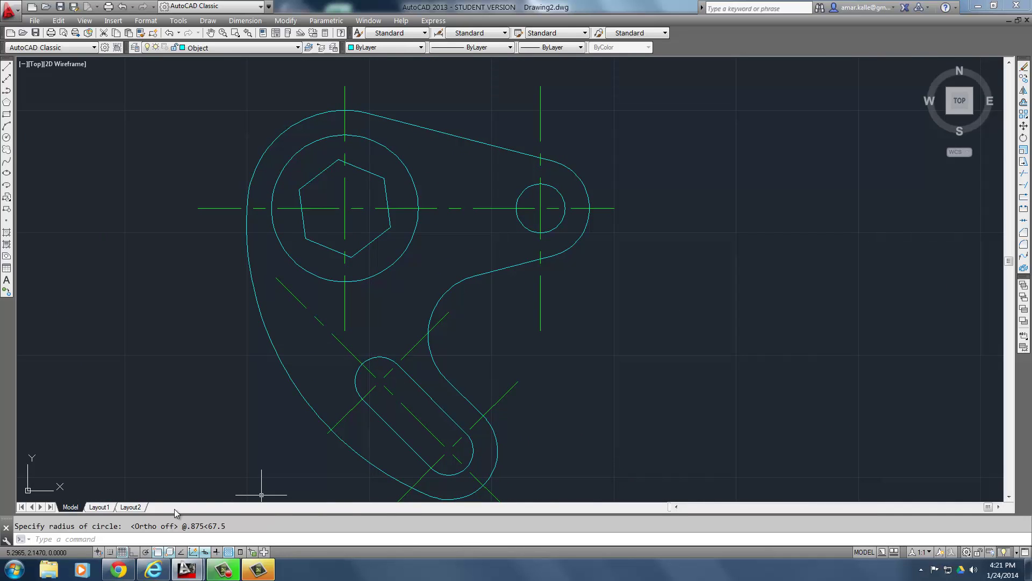
{"action": "left_click", "coordinate": [118, 570]}
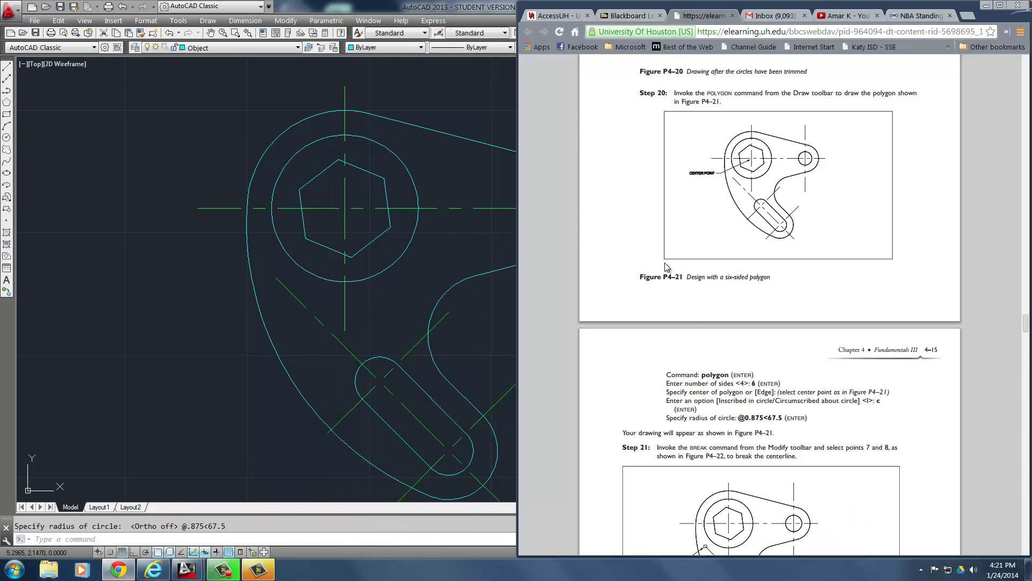
{"action": "scroll", "coordinate": [724, 514], "scroll_direction": "down", "scroll_amount": 1}
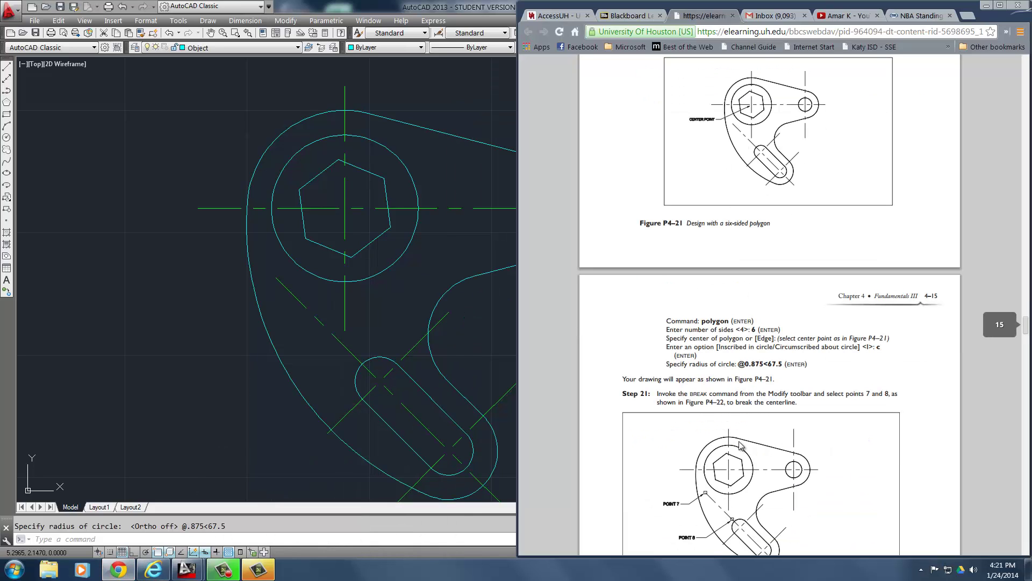
{"action": "scroll", "coordinate": [791, 304], "scroll_direction": "down", "scroll_amount": 2}
{"action": "scroll", "coordinate": [770, 218], "scroll_direction": "down", "scroll_amount": 1}
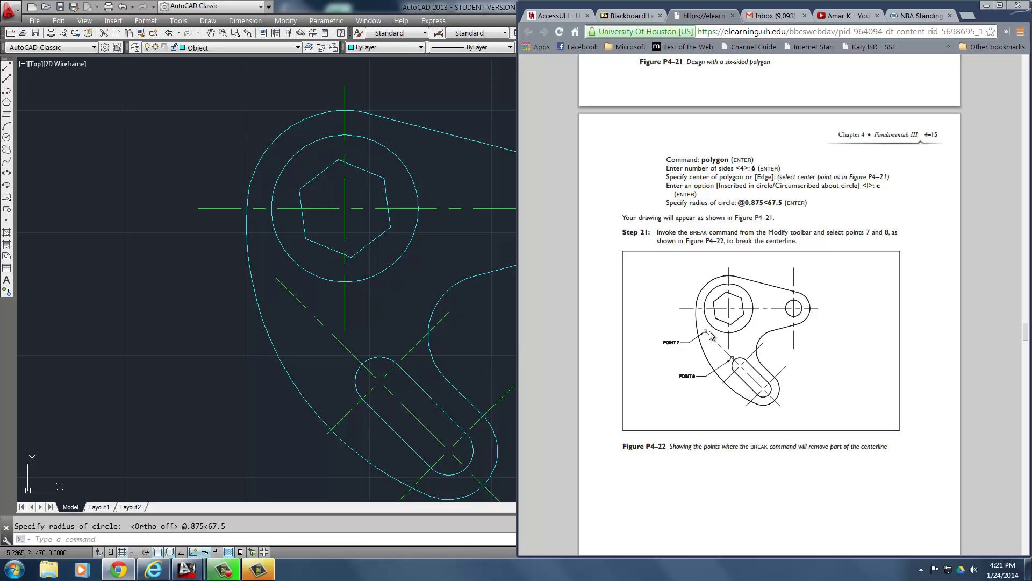
{"action": "left_click", "coordinate": [230, 342]}
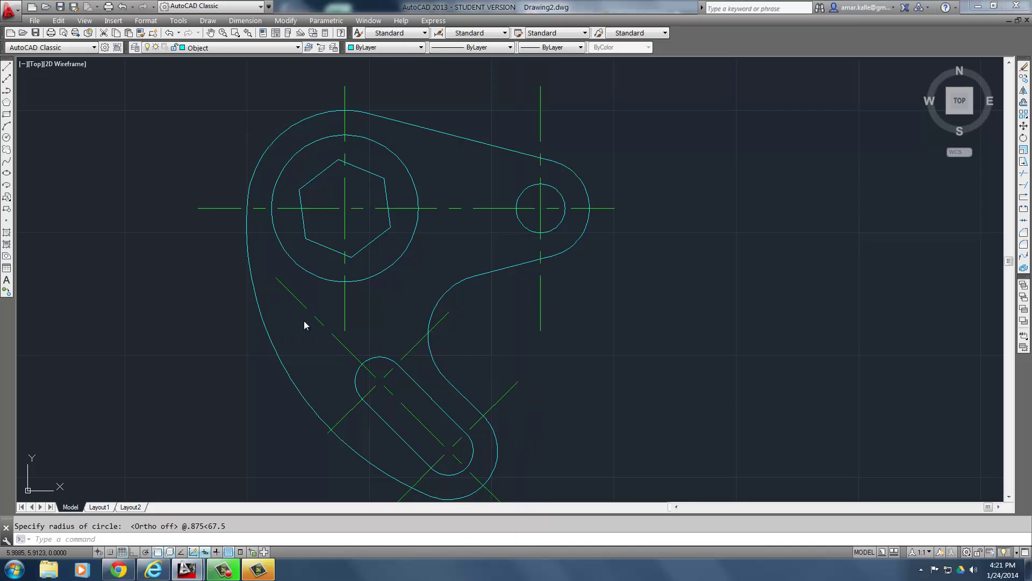
Break the slot's long angled centerline, removing the part from just outside the slot's upper end to beyond its upper-left end.
{"action": "scroll", "coordinate": [365, 375], "scroll_direction": "down", "scroll_amount": 3}
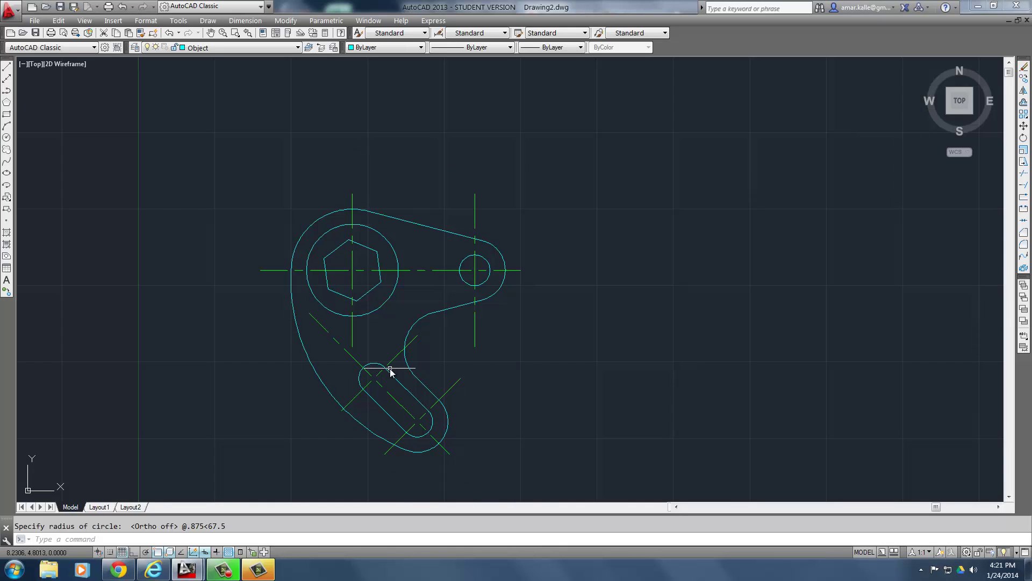
{"action": "scroll", "coordinate": [358, 368], "scroll_direction": "up", "scroll_amount": 2}
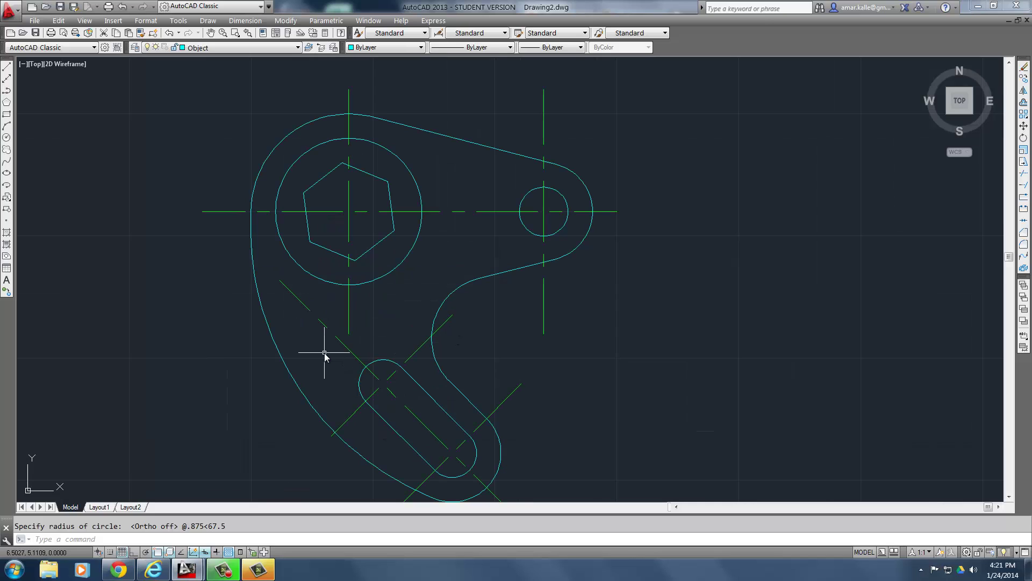
{"action": "scroll", "coordinate": [324, 354], "scroll_direction": "up", "scroll_amount": 2}
{"action": "scroll", "coordinate": [324, 353], "scroll_direction": "down", "scroll_amount": 3}
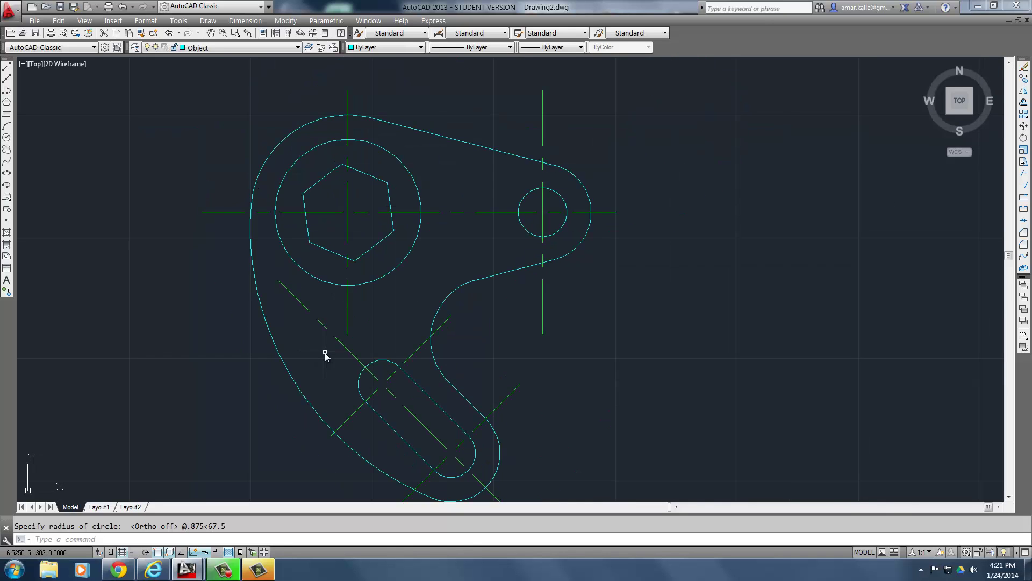
{"action": "scroll", "coordinate": [324, 353], "scroll_direction": "up", "scroll_amount": 5}
{"action": "middle_click_drag", "start_coordinate": [324, 353], "coordinate": [364, 344]}
{"action": "type", "text": "BR"}
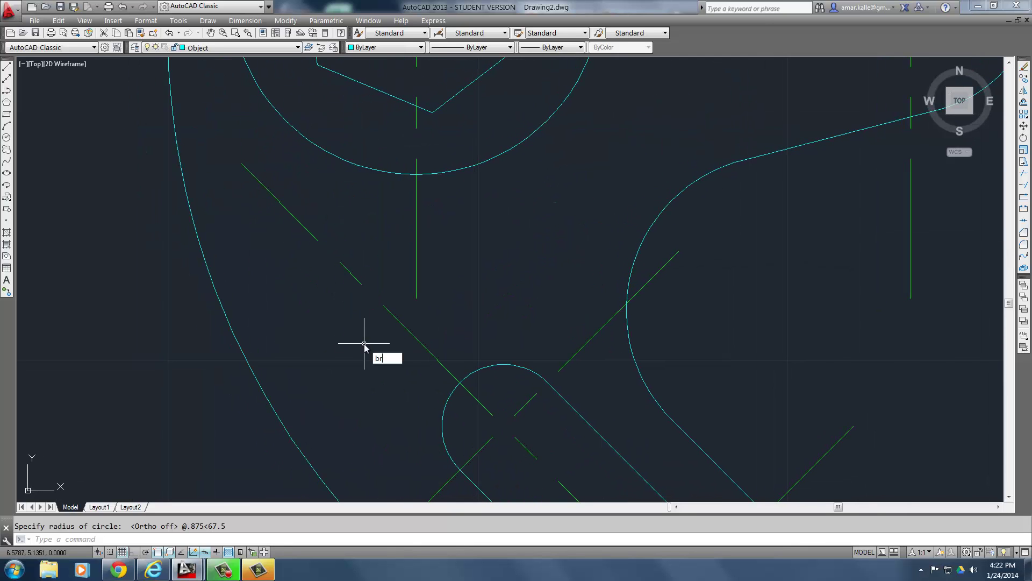
{"action": "key", "text": "Return"}
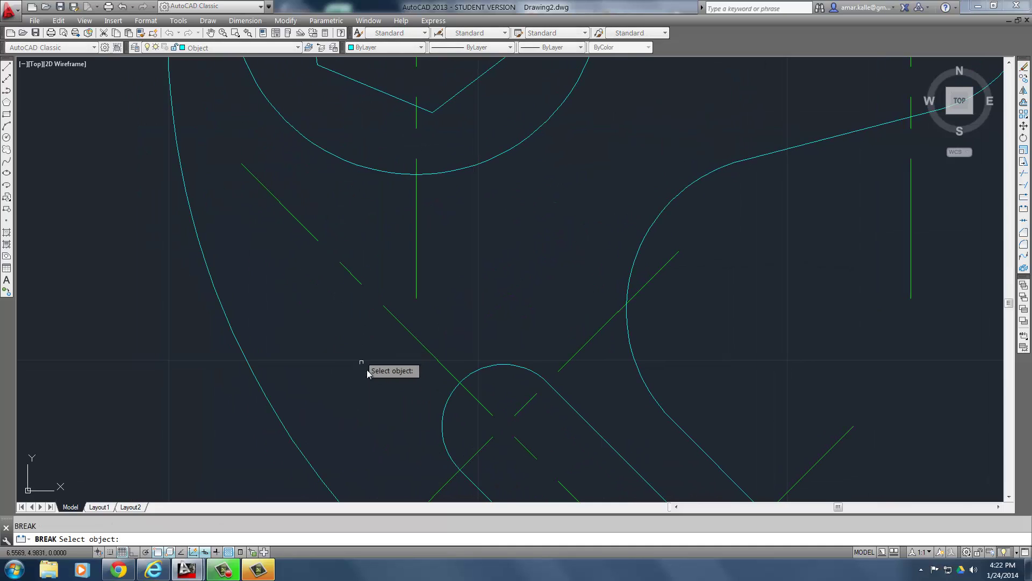
{"action": "left_click", "coordinate": [439, 363]}
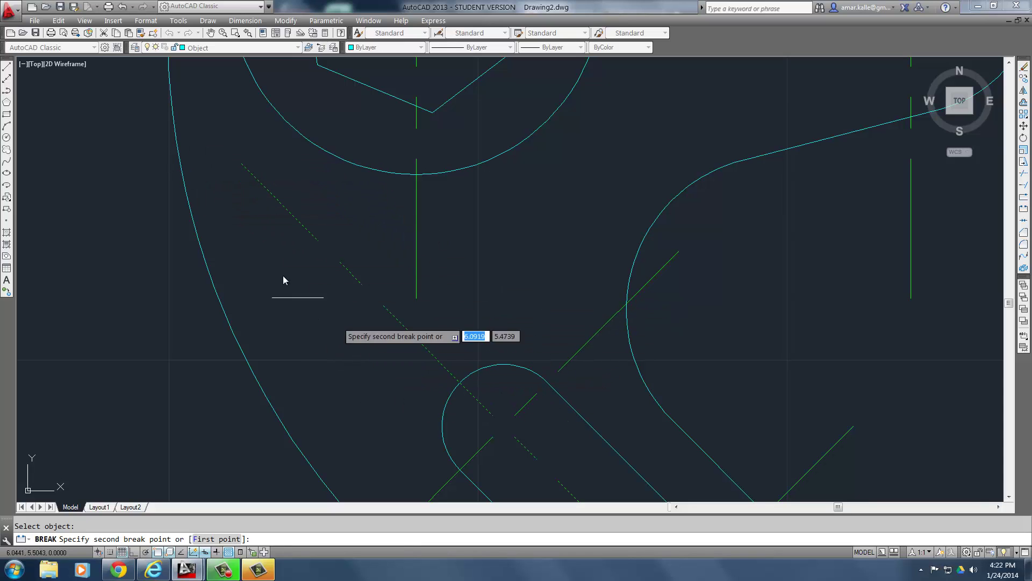
{"action": "left_click", "coordinate": [196, 124]}
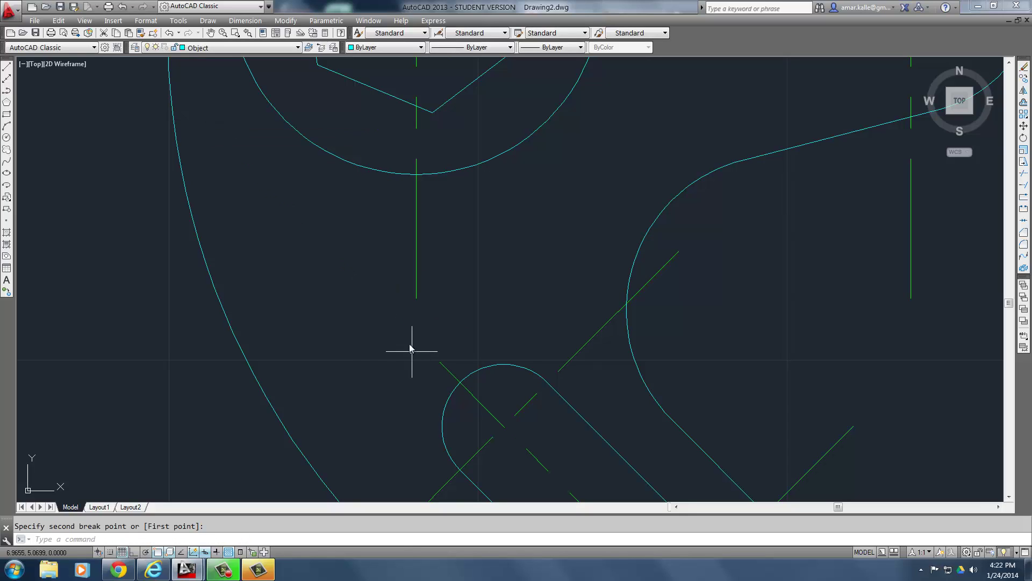
Break off the upper-right ends of both slot cross centerlines, the lower one just past the outer contour, the upper one just past the slot.
{"action": "scroll", "coordinate": [443, 353], "scroll_direction": "down", "scroll_amount": 2}
{"action": "middle_click_drag", "start_coordinate": [442, 352], "coordinate": [439, 210]}
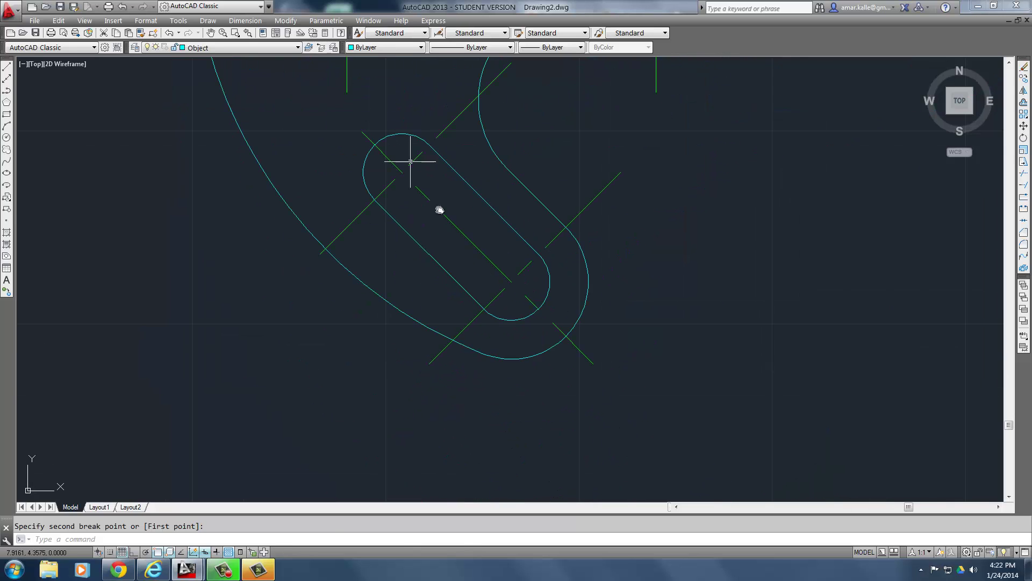
{"action": "middle_click_drag", "start_coordinate": [526, 316], "coordinate": [534, 354]}
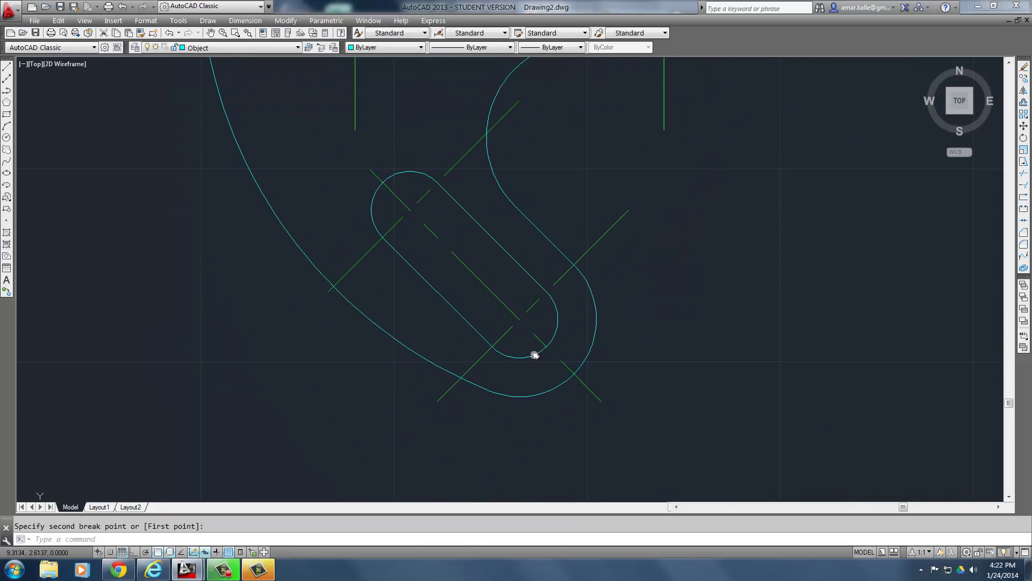
{"action": "key", "text": "Escape"}
{"action": "key", "text": "space"}
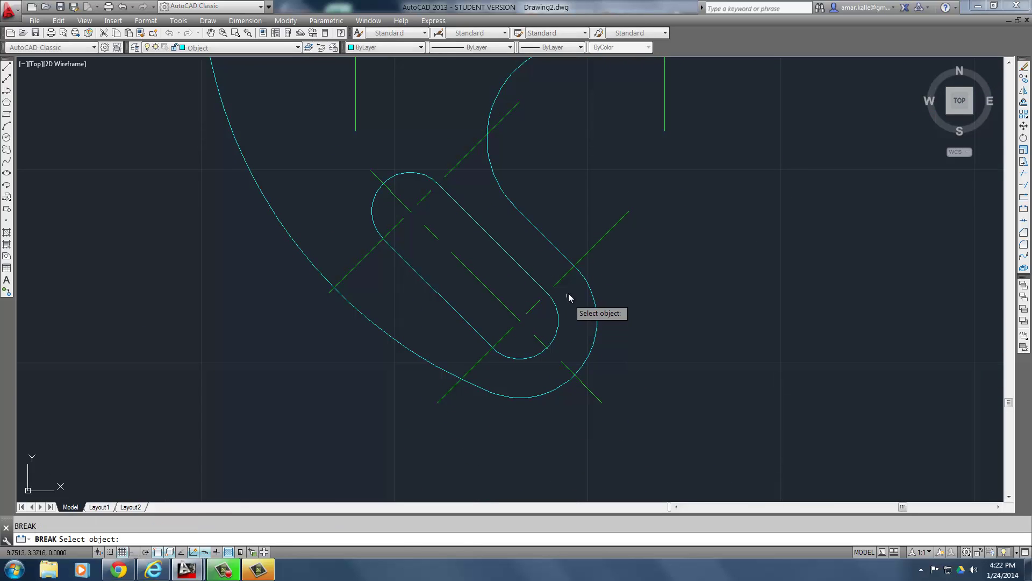
{"action": "left_click", "coordinate": [587, 252]}
{"action": "key", "text": "space"}
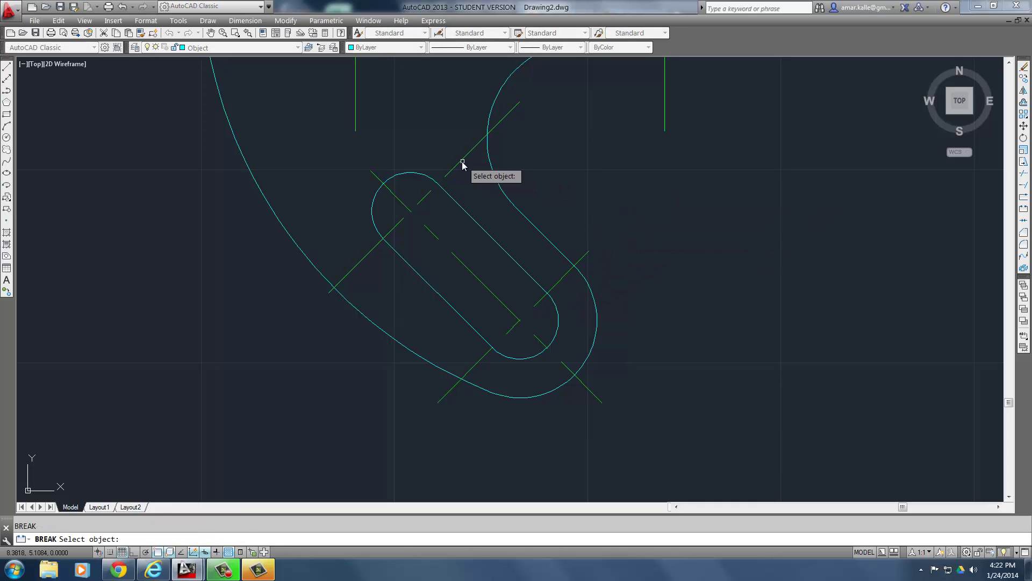
{"action": "left_click", "coordinate": [463, 159]}
{"action": "left_click", "coordinate": [565, 88]}
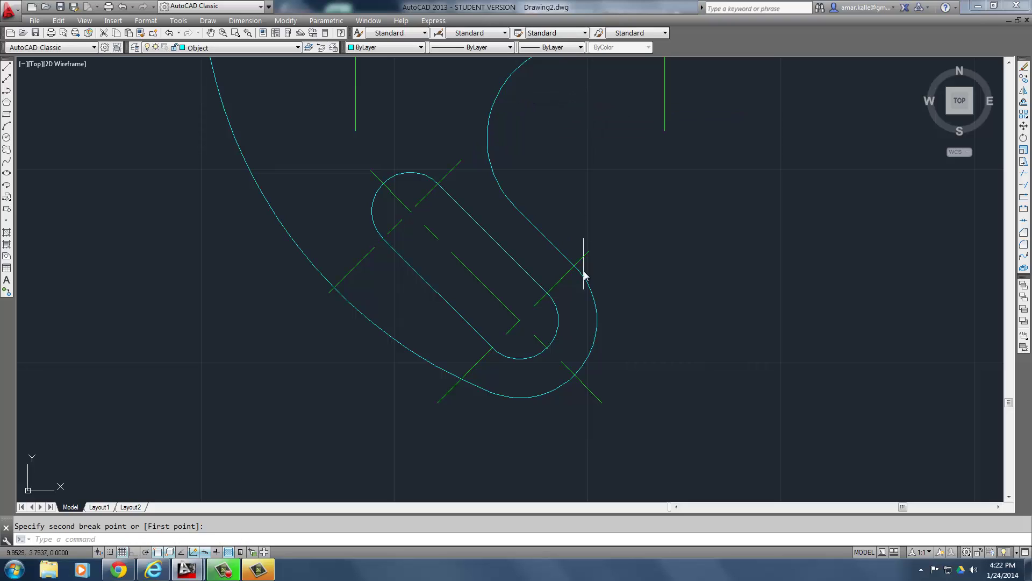
{"action": "key", "text": "space"}
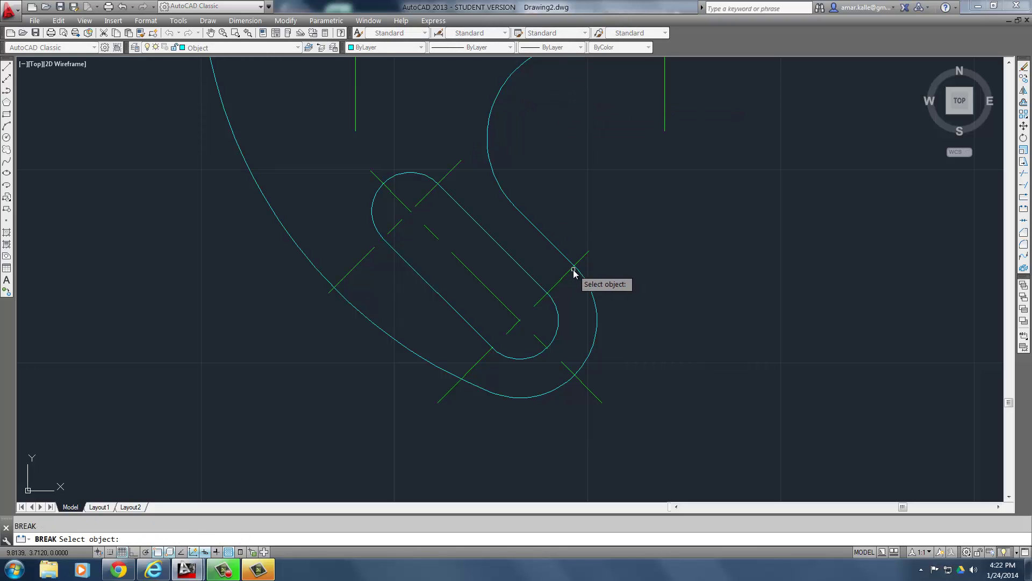
{"action": "left_click", "coordinate": [572, 271]}
{"action": "type", "text": "f"}
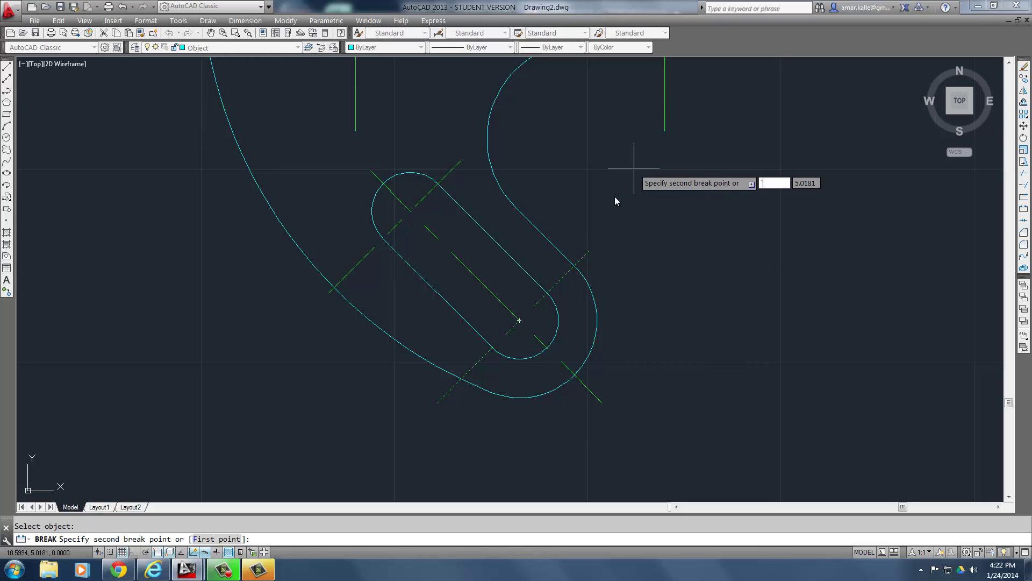
{"action": "key", "text": "Escape"}
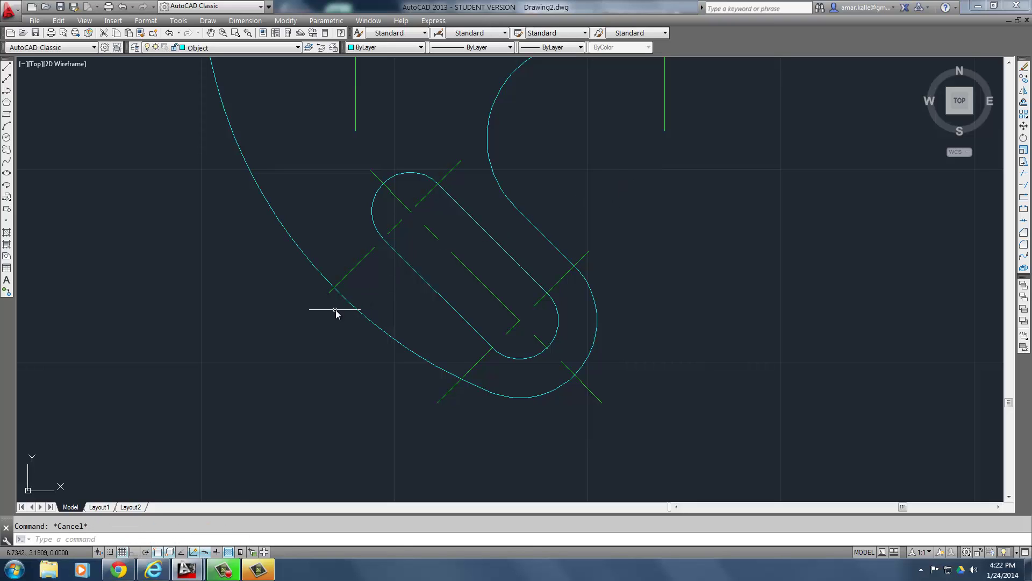
Break off the lower-left ends of both slot cross centerlines just outside the slot outline.
{"action": "type", "text": "br"}
{"action": "key", "text": "Return"}
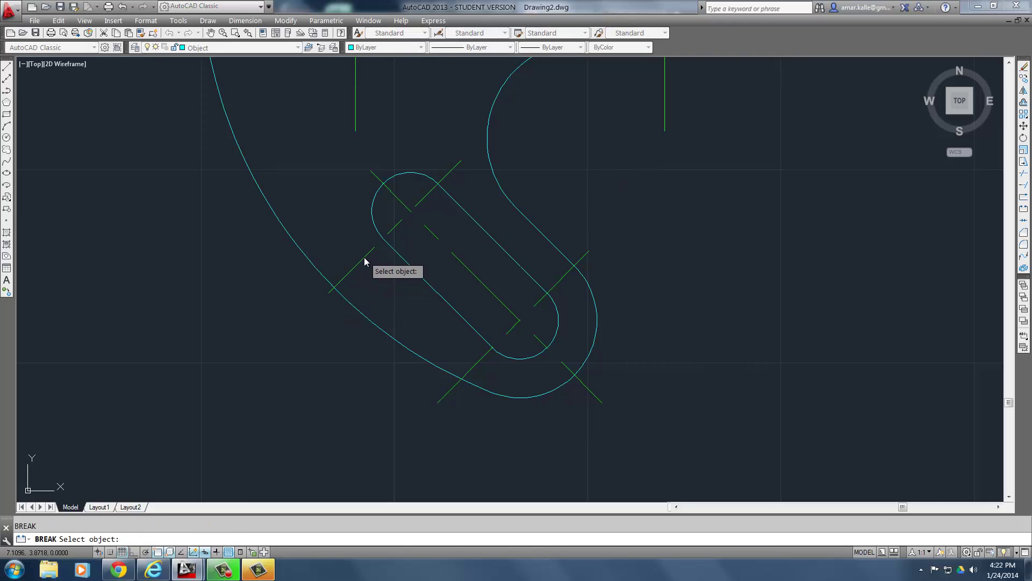
{"action": "left_click", "coordinate": [365, 262]}
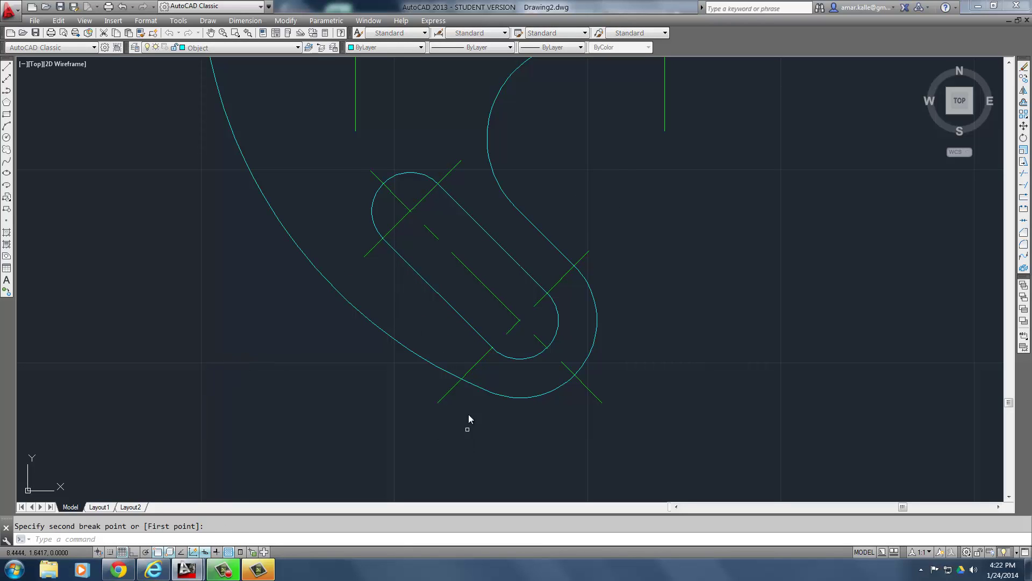
{"action": "key", "text": "Return"}
{"action": "left_click", "coordinate": [479, 363]}
{"action": "left_click", "coordinate": [371, 462]}
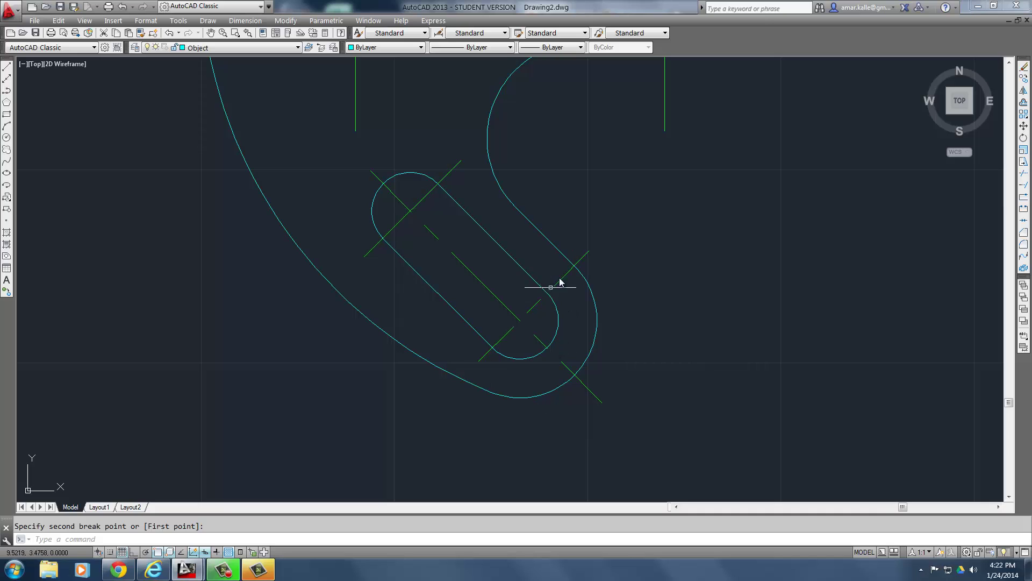
{"action": "scroll", "coordinate": [565, 275], "scroll_direction": "up", "scroll_amount": 3}
{"action": "scroll", "coordinate": [575, 271], "scroll_direction": "down", "scroll_amount": 3}
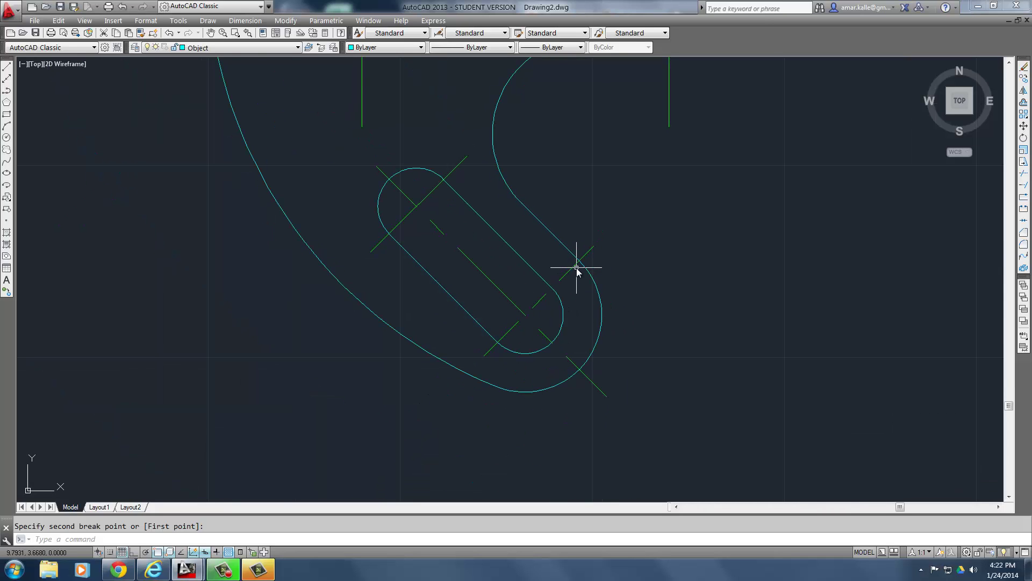
Break off the lower and upper ends of the small circle's vertical centerline just outside the part's outer contour.
{"action": "scroll", "coordinate": [473, 290], "scroll_direction": "up", "scroll_amount": 2}
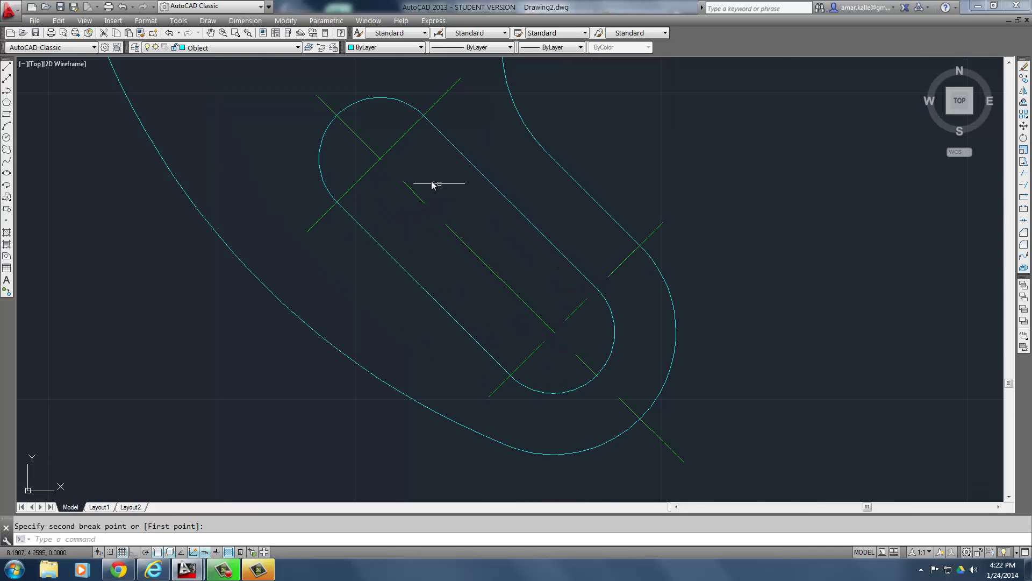
{"action": "scroll", "coordinate": [537, 384], "scroll_direction": "down", "scroll_amount": 5}
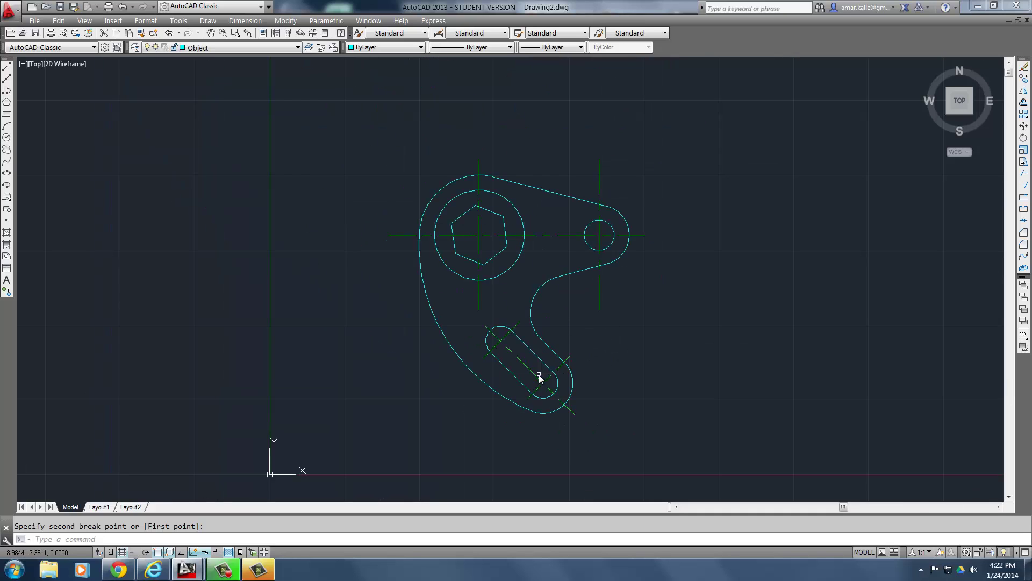
{"action": "scroll", "coordinate": [569, 317], "scroll_direction": "up", "scroll_amount": 4}
{"action": "key", "text": "Escape"}
{"action": "key", "text": "Return"}
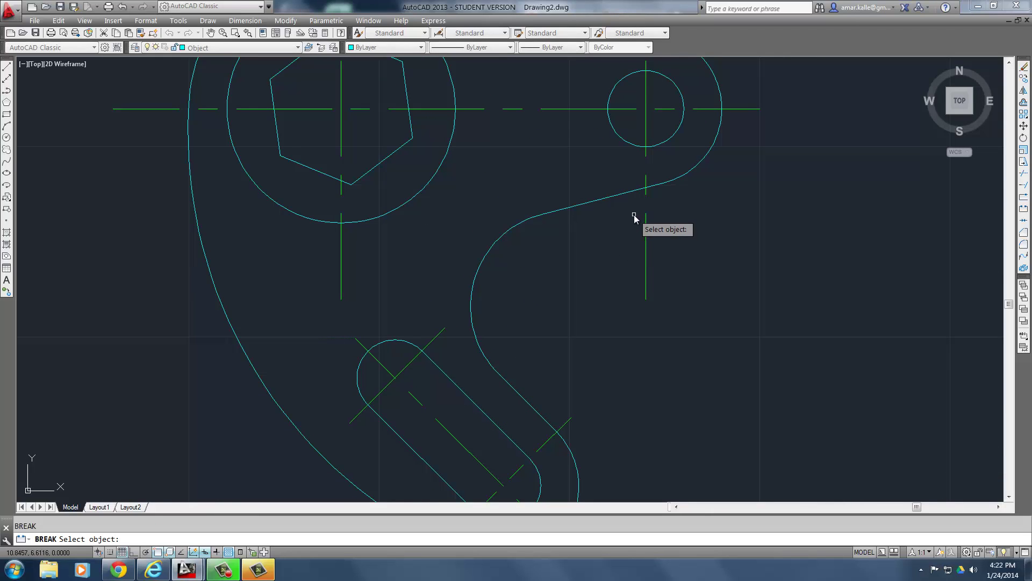
{"action": "left_click", "coordinate": [646, 218]}
{"action": "left_click", "coordinate": [692, 411]}
{"action": "middle_click_drag", "start_coordinate": [700, 286], "coordinate": [645, 485]}
{"action": "key", "text": "Return"}
{"action": "left_click", "coordinate": [595, 212]}
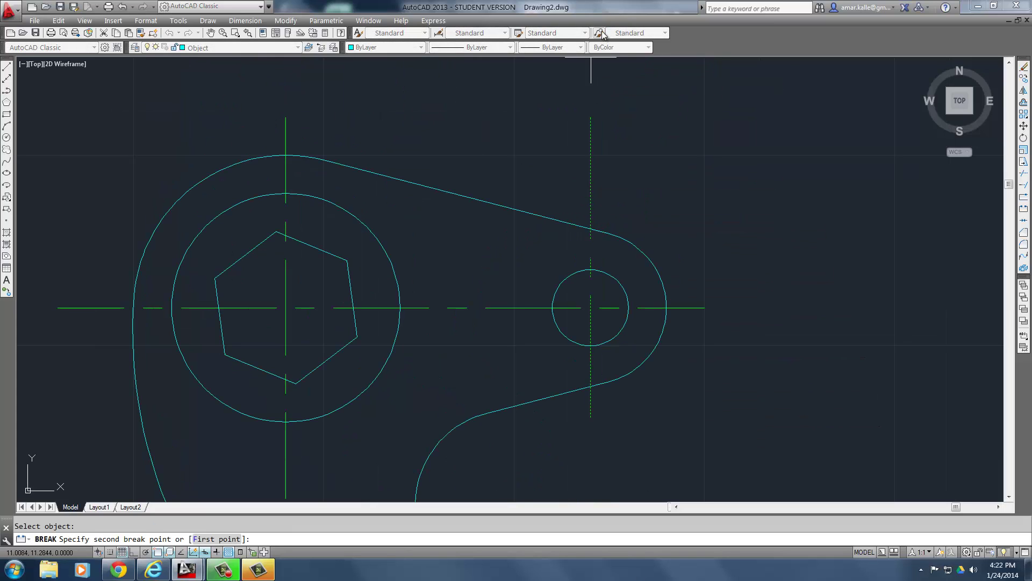
{"action": "left_click", "coordinate": [624, 88]}
Break off the left end of the horizontal centerline outside the contour and the lower end of the large circle's vertical centerline just below the circle.
{"action": "key", "text": "Return"}
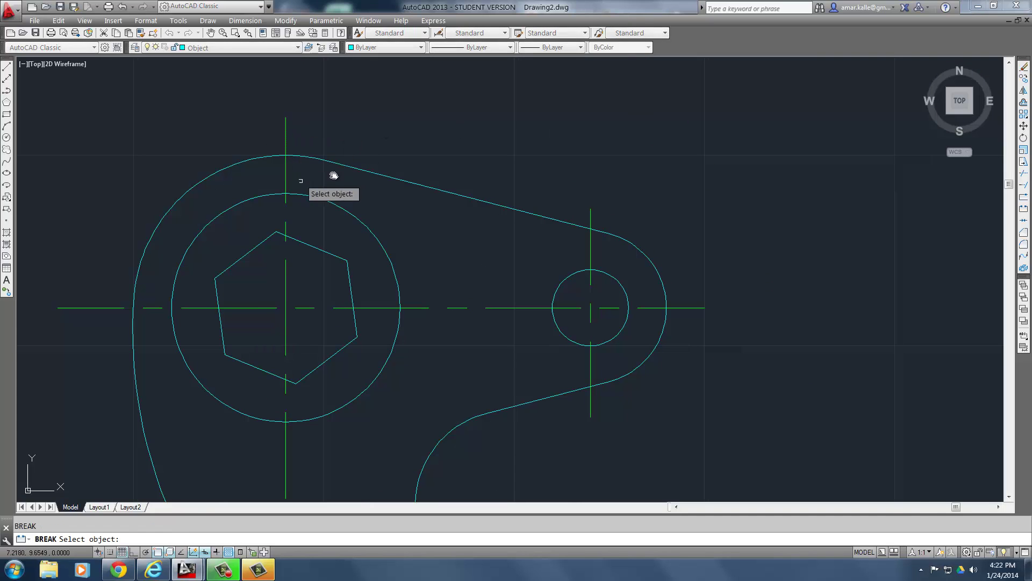
{"action": "scroll", "coordinate": [384, 145], "scroll_direction": "down", "scroll_amount": 2}
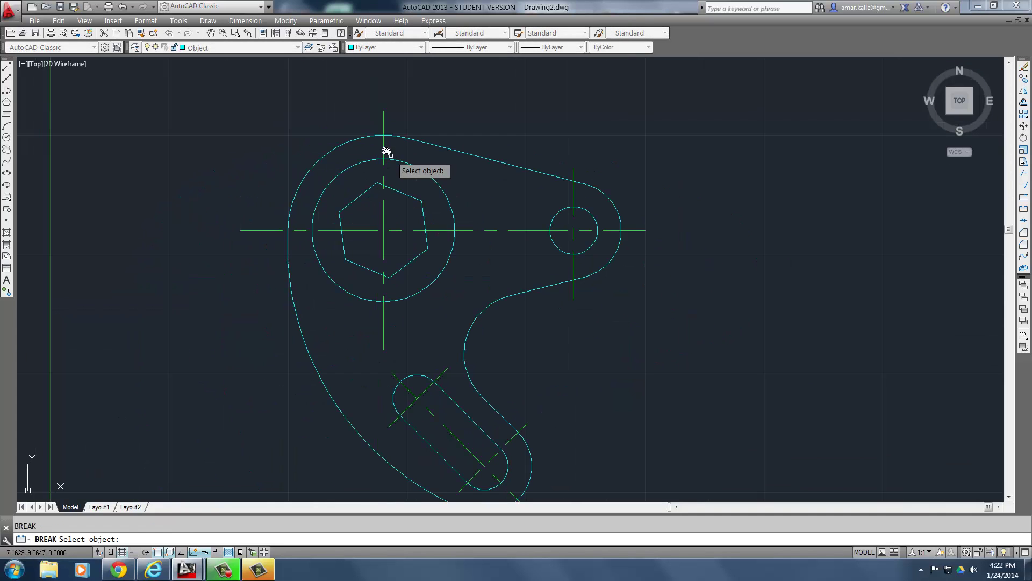
{"action": "left_click", "coordinate": [260, 230]}
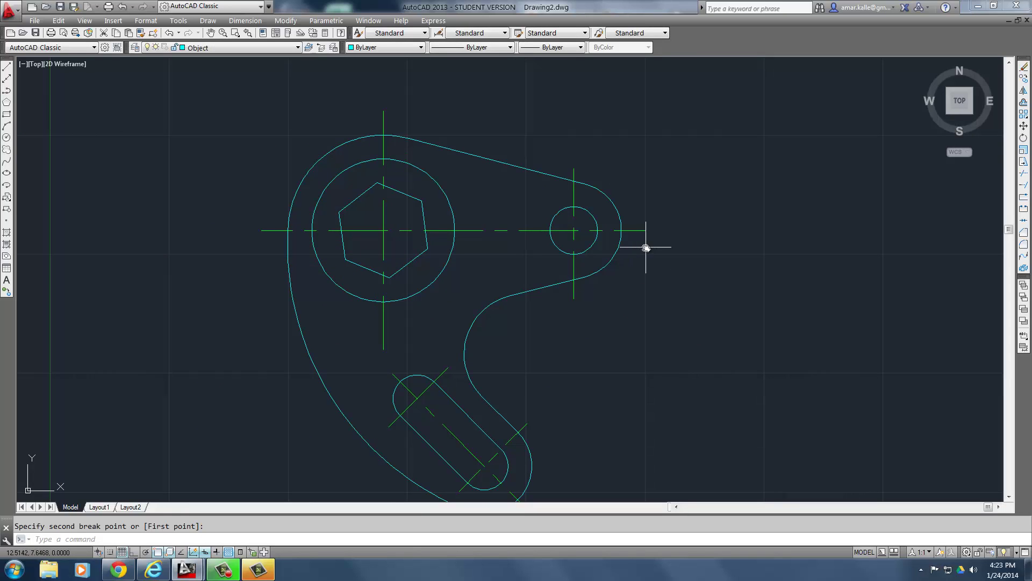
{"action": "scroll", "coordinate": [634, 276], "scroll_direction": "down", "scroll_amount": 2}
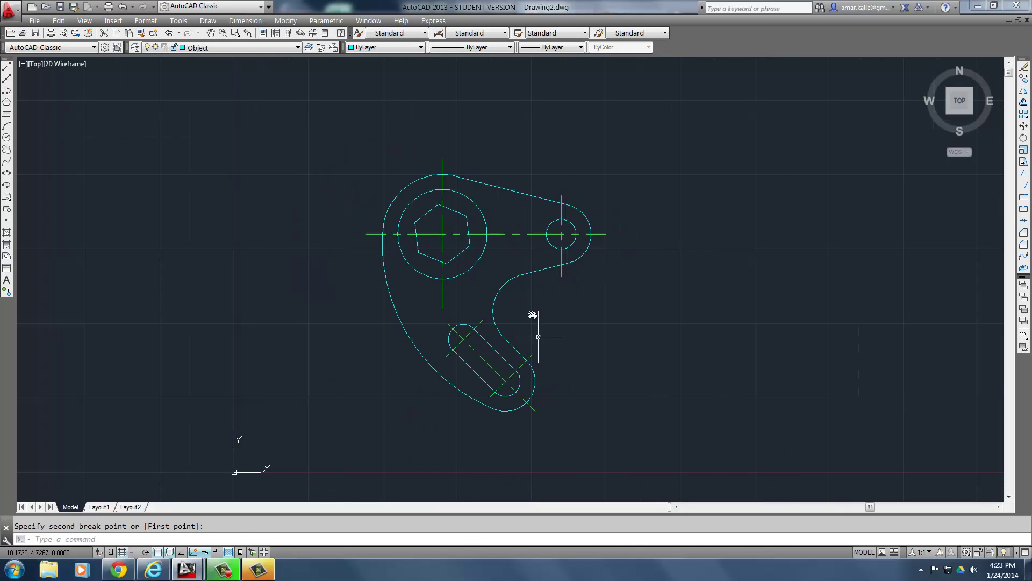
{"action": "scroll", "coordinate": [439, 230], "scroll_direction": "up", "scroll_amount": 2}
{"action": "key", "text": "Return"}
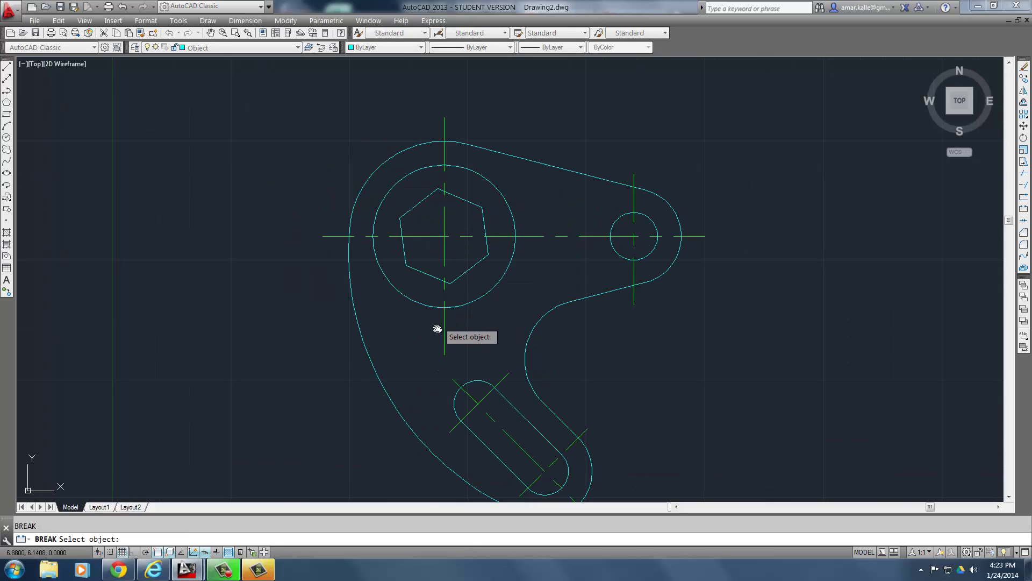
{"action": "left_click", "coordinate": [444, 329]}
{"action": "left_click", "coordinate": [356, 432]}
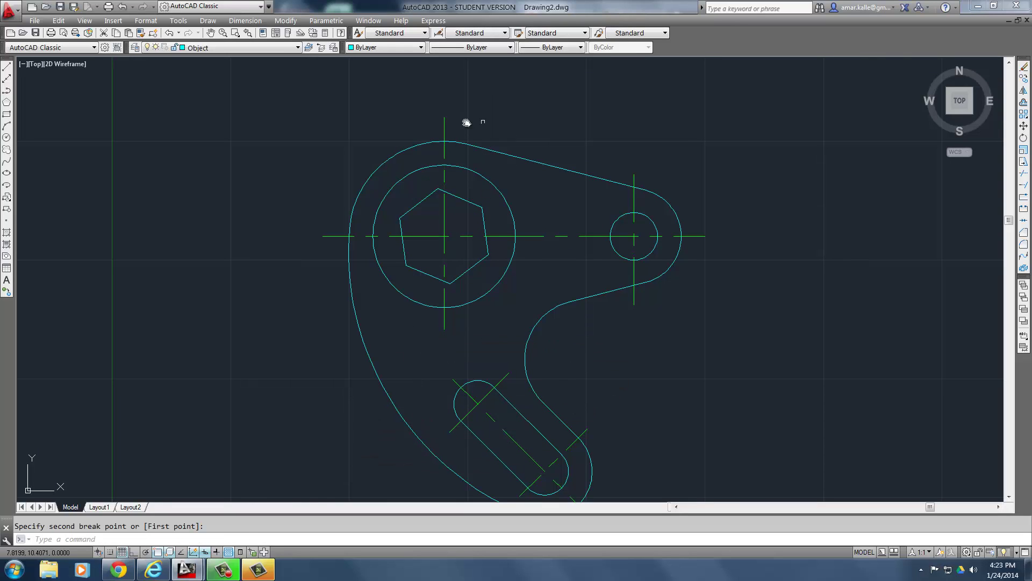
{"action": "key", "text": "Return"}
{"action": "scroll", "coordinate": [715, 209], "scroll_direction": "down", "scroll_amount": 2}
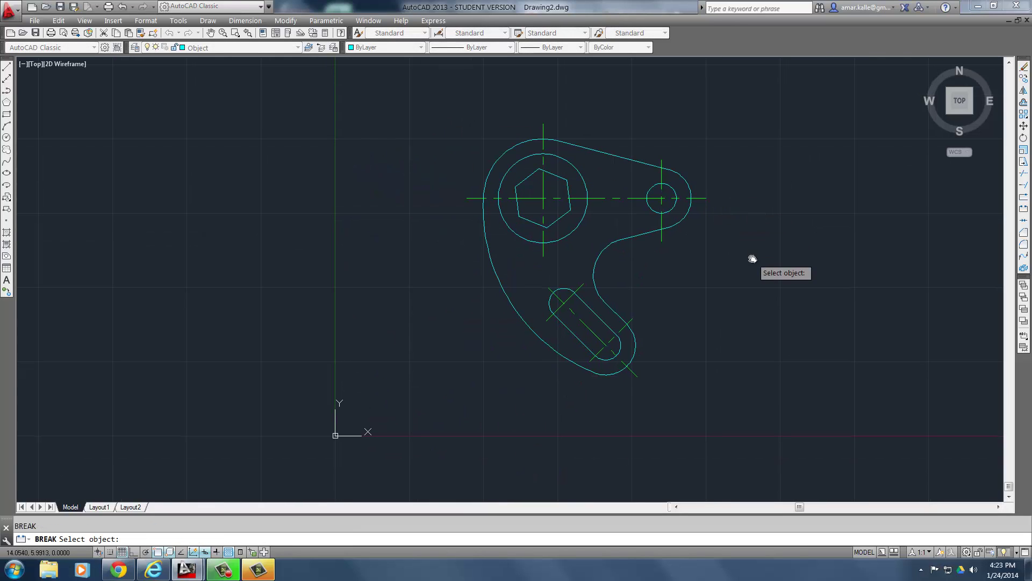
{"action": "key", "text": "Escape"}
Set the drawing's linetype scale factor to 0.75 with LTSCALE.
{"action": "scroll", "coordinate": [624, 279], "scroll_direction": "up", "scroll_amount": 2}
{"action": "scroll", "coordinate": [618, 282], "scroll_direction": "up", "scroll_amount": 1}
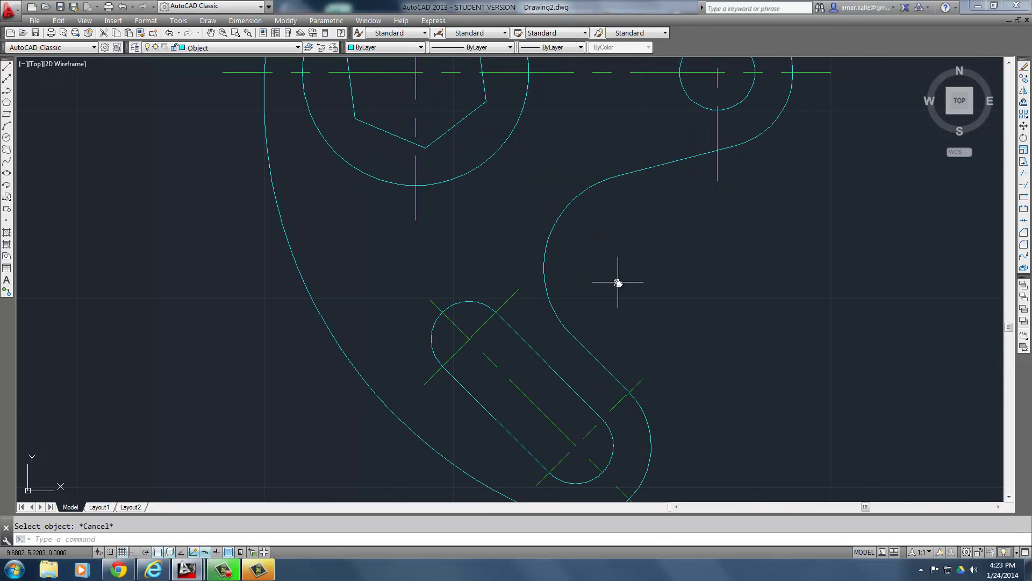
{"action": "scroll", "coordinate": [560, 371], "scroll_direction": "up", "scroll_amount": 4}
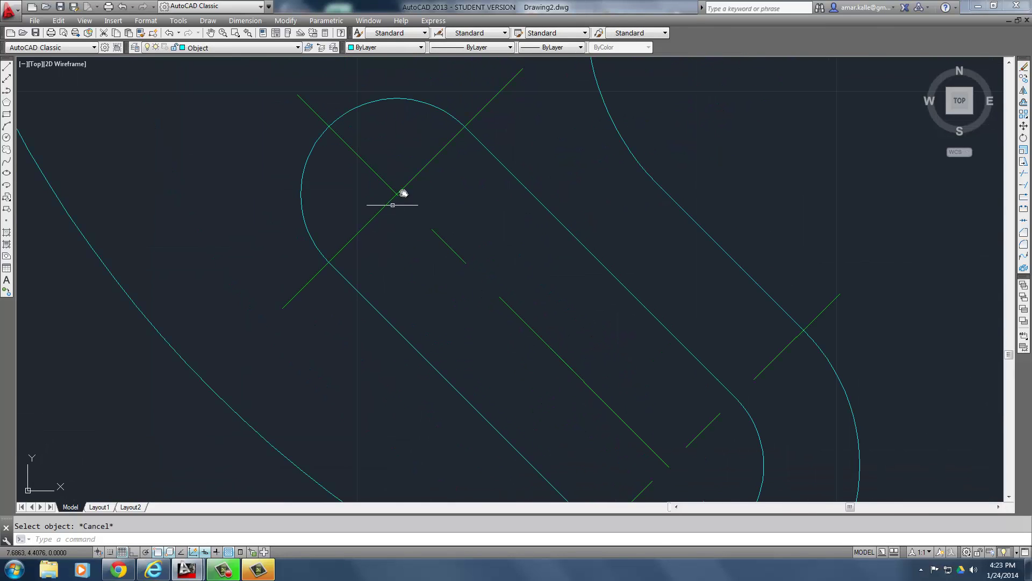
{"action": "middle_click_drag", "start_coordinate": [456, 140], "coordinate": [436, 172]}
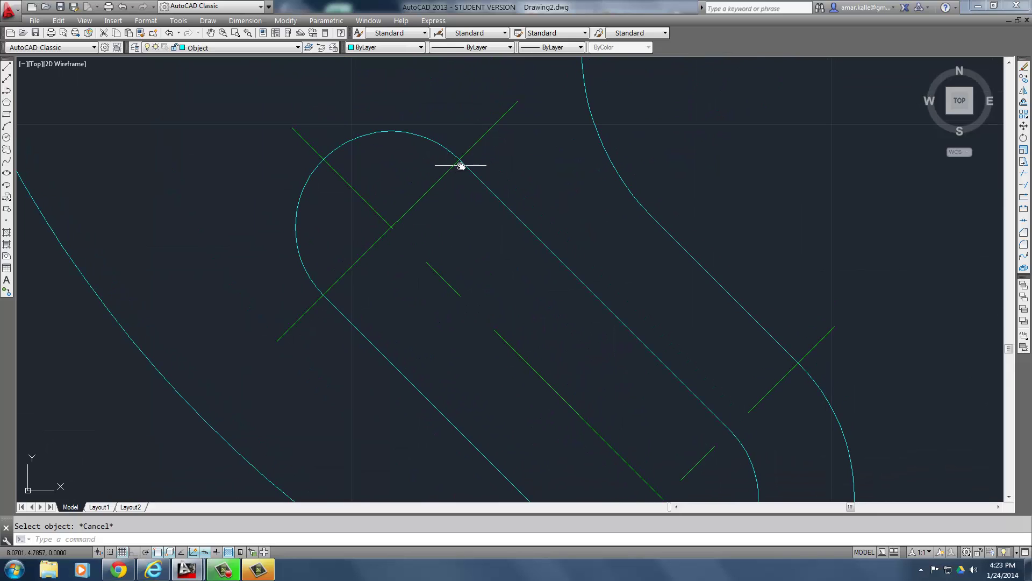
{"action": "scroll", "coordinate": [460, 166], "scroll_direction": "down", "scroll_amount": 5}
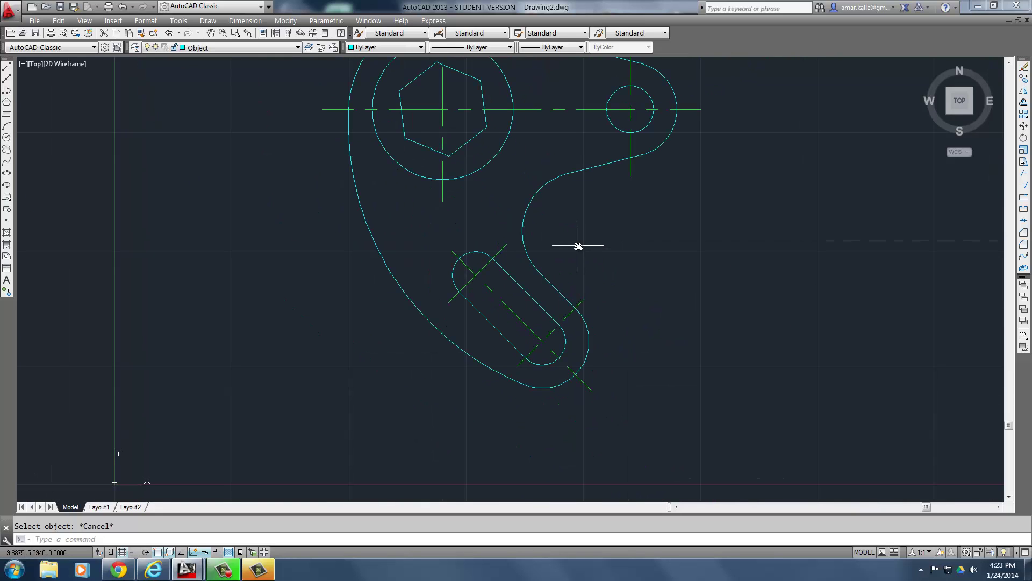
{"action": "type", "text": "LTSCALE"}
{"action": "key", "text": "Return"}
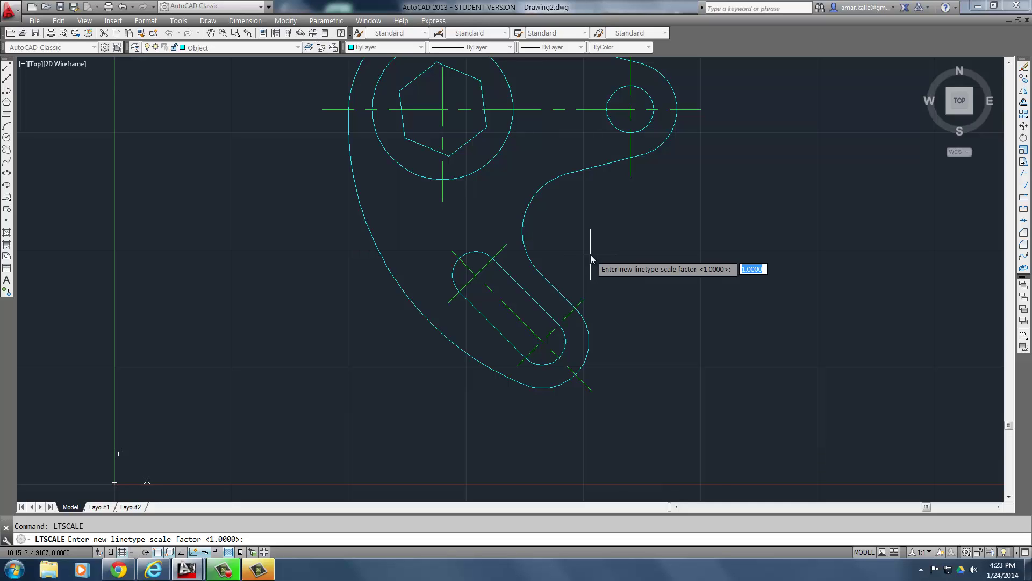
{"action": "type", "text": "."}
{"action": "type", "text": "25"}
{"action": "key", "text": "Return"}
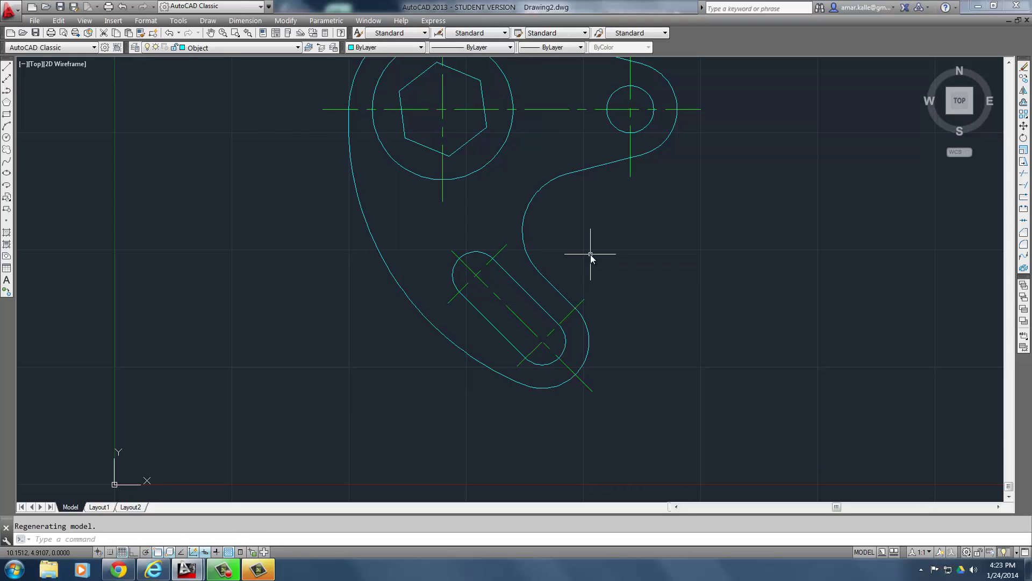
Set the linetype scale factor to 0.5 with LTSCALE so the slot's centerlines show shorter dashes.
{"action": "scroll", "coordinate": [550, 346], "scroll_direction": "up", "scroll_amount": 4}
{"action": "scroll", "coordinate": [543, 342], "scroll_direction": "down", "scroll_amount": 2}
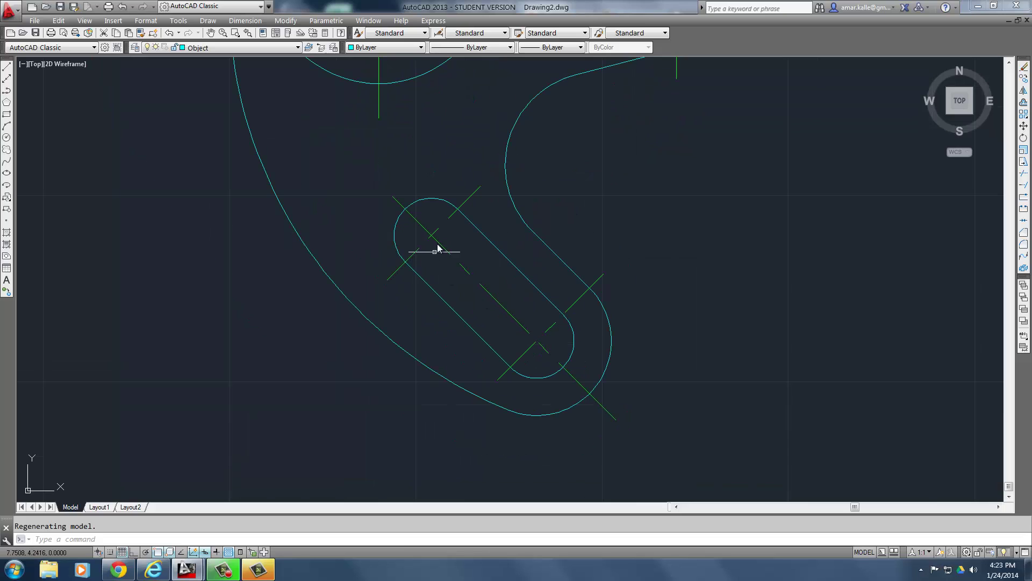
{"action": "scroll", "coordinate": [437, 248], "scroll_direction": "up", "scroll_amount": 4}
{"action": "scroll", "coordinate": [421, 258], "scroll_direction": "down", "scroll_amount": 6}
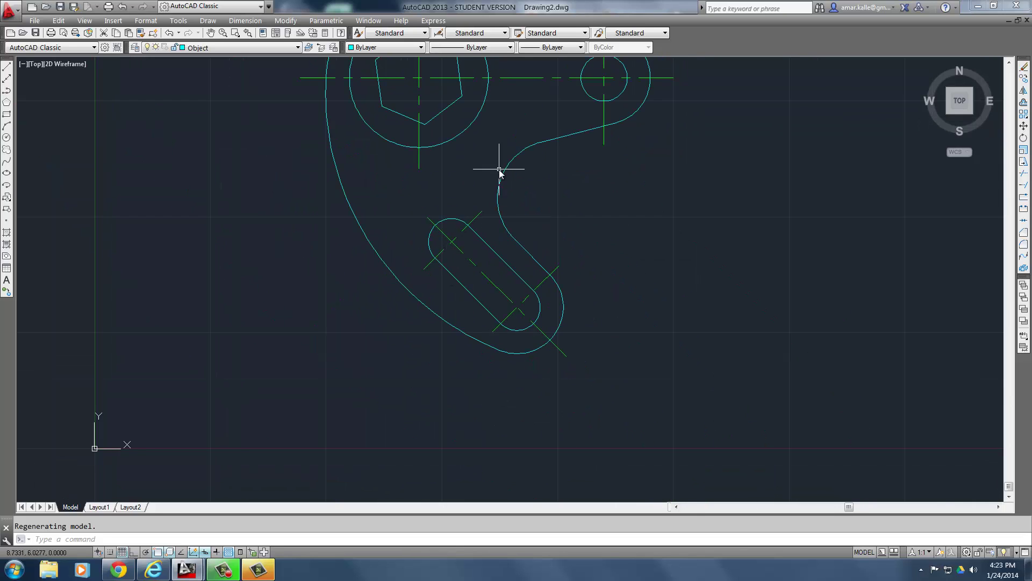
{"action": "middle_click_drag", "start_coordinate": [500, 171], "coordinate": [506, 191]}
{"action": "type", "text": "ltscale"}
{"action": "key", "text": "Return"}
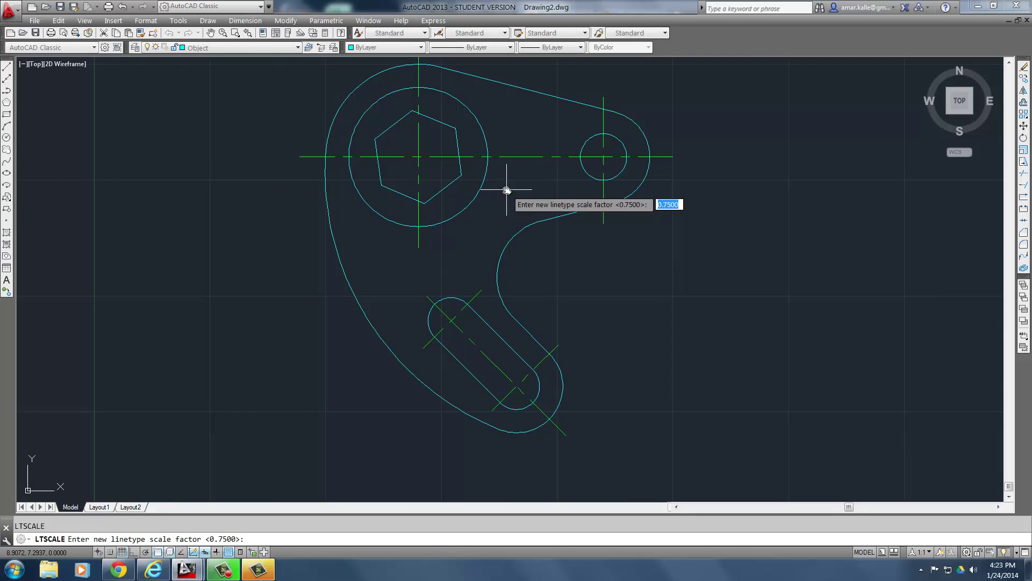
{"action": "type", "text": "."}
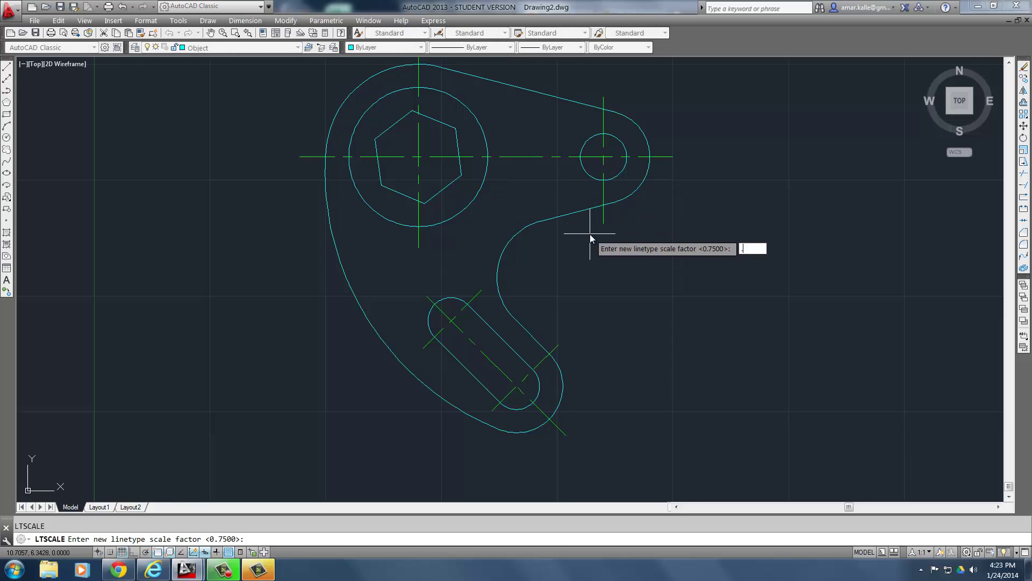
{"action": "type", "text": "5"}
{"action": "key", "text": "Return"}
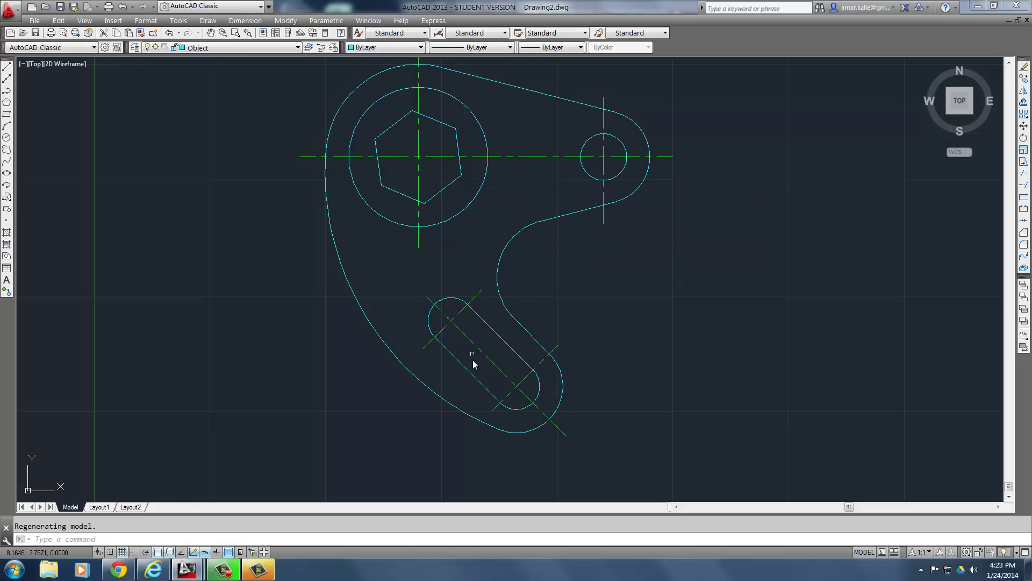
Inspect the slot's centerlines, switch to Chrome, and read the Chapter 4 result figure, Step 22 and the start of the Chapter 7 Dimensioning exercise.
{"action": "scroll", "coordinate": [473, 360], "scroll_direction": "up", "scroll_amount": 1}
{"action": "scroll", "coordinate": [500, 393], "scroll_direction": "up", "scroll_amount": 2}
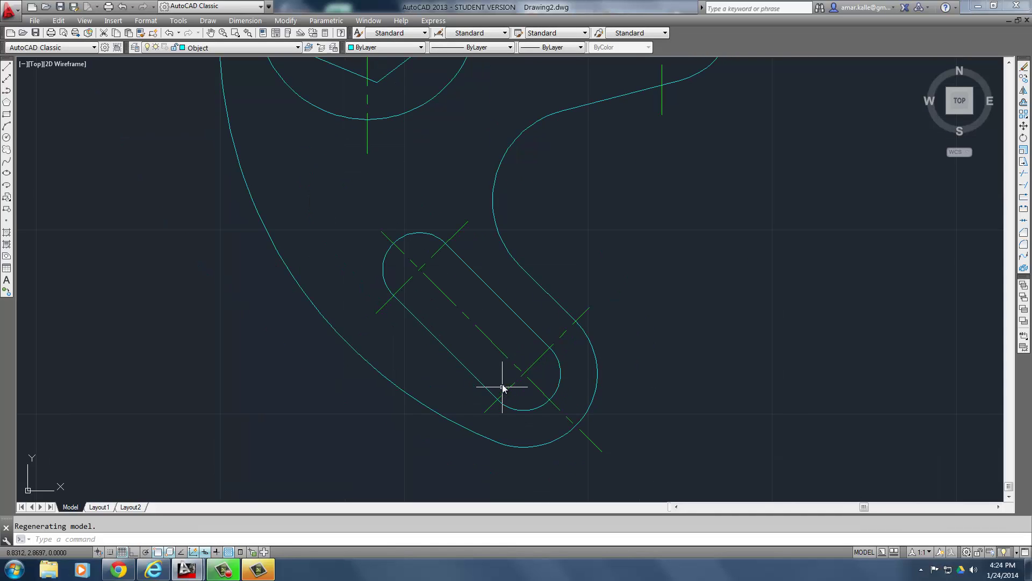
{"action": "scroll", "coordinate": [543, 361], "scroll_direction": "down", "scroll_amount": 2}
{"action": "scroll", "coordinate": [608, 288], "scroll_direction": "down", "scroll_amount": 2}
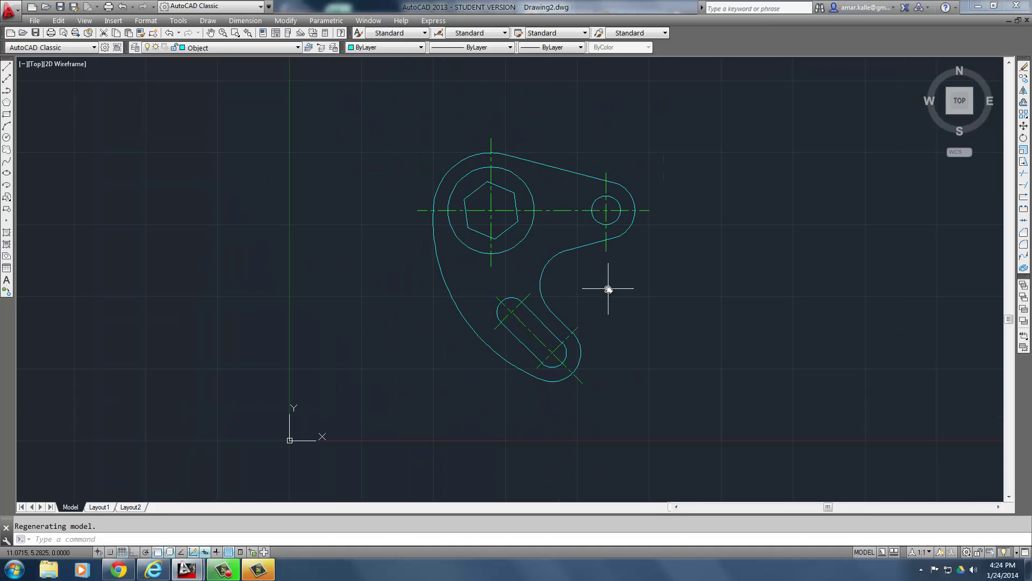
{"action": "mouse_move", "coordinate": [608, 288]}
{"action": "middle_mouse_down"}
{"action": "mouse_move", "coordinate": [644, 283]}
{"action": "mouse_move", "coordinate": [570, 276]}
{"action": "middle_mouse_up"}
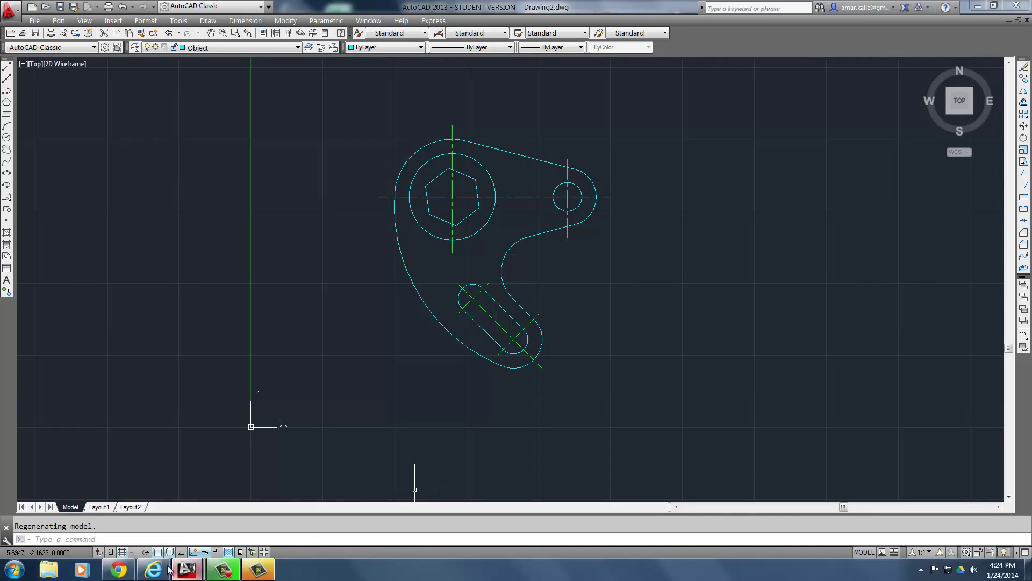
{"action": "left_click", "coordinate": [118, 569]}
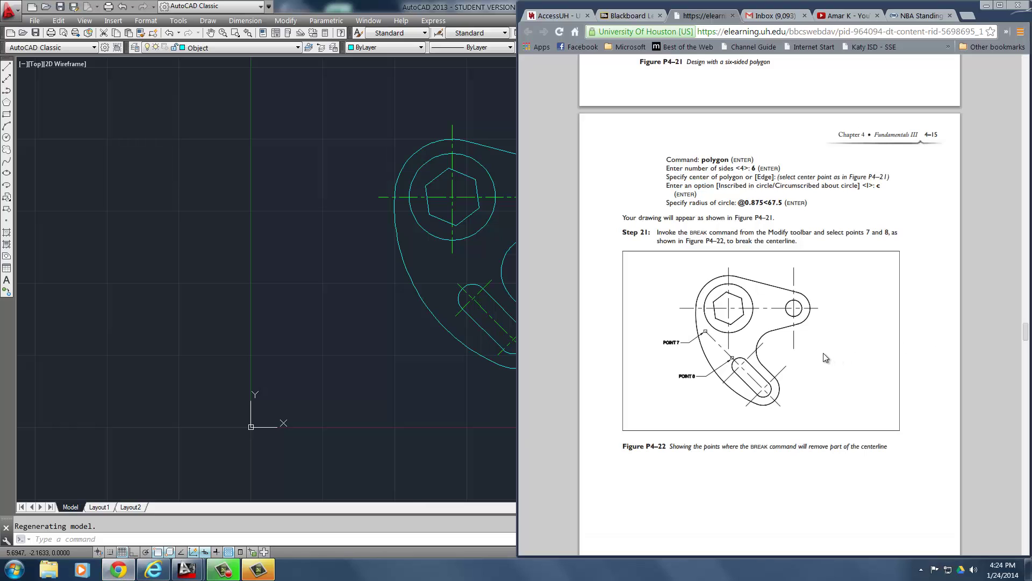
{"action": "scroll", "coordinate": [826, 357], "scroll_direction": "down", "scroll_amount": 8}
{"action": "scroll", "coordinate": [714, 71], "scroll_direction": "up", "scroll_amount": 3}
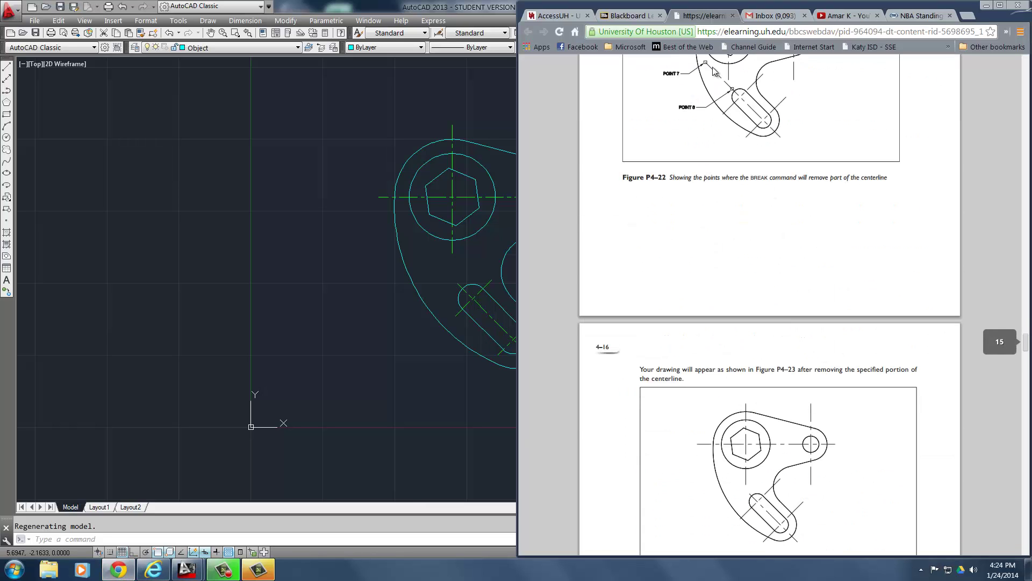
{"action": "scroll", "coordinate": [776, 247], "scroll_direction": "down", "scroll_amount": 3}
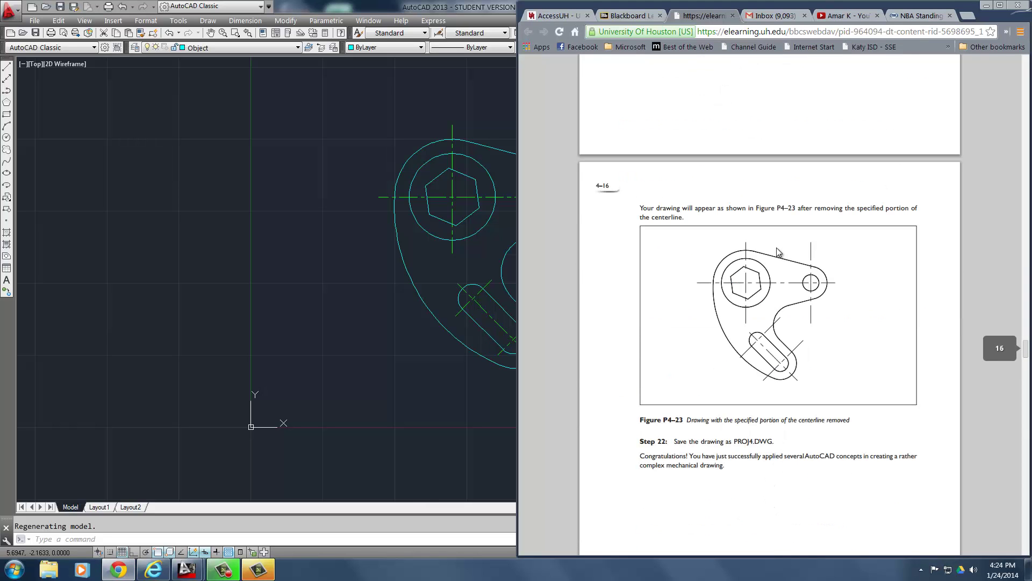
{"action": "scroll", "coordinate": [818, 328], "scroll_direction": "down", "scroll_amount": 5}
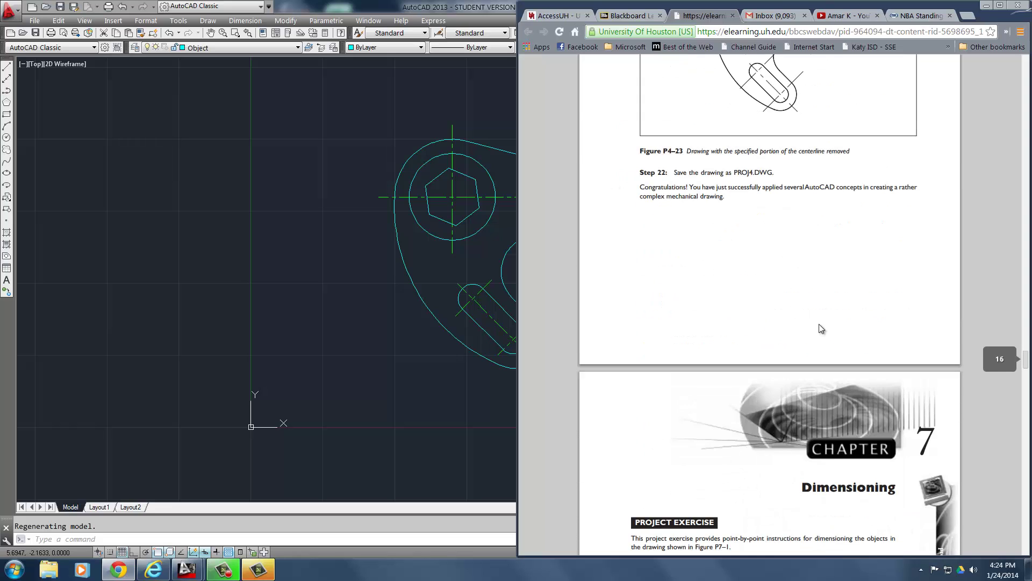
{"action": "scroll", "coordinate": [820, 327], "scroll_direction": "down", "scroll_amount": 3}
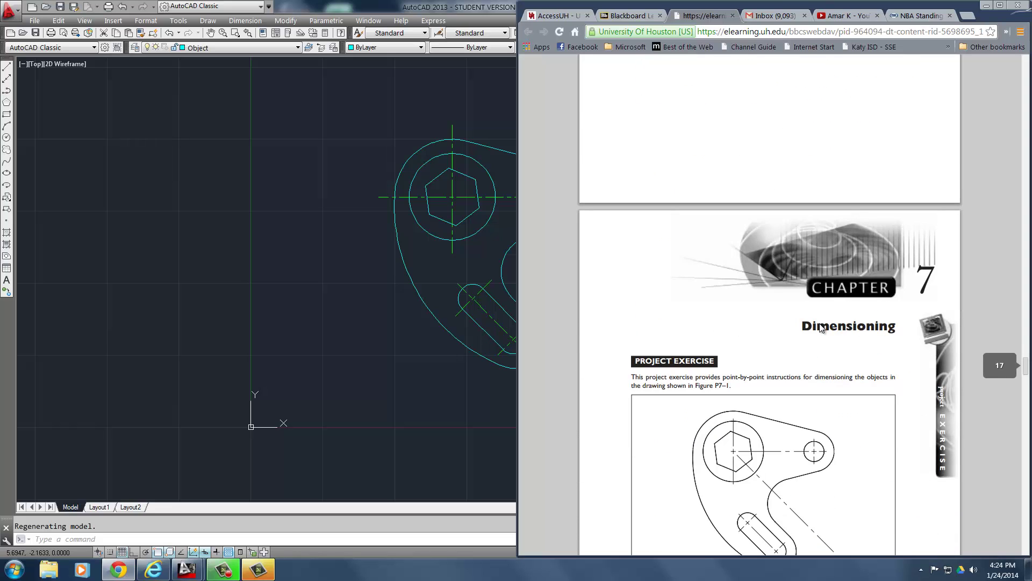
{"action": "scroll", "coordinate": [821, 327], "scroll_direction": "down", "scroll_amount": 4}
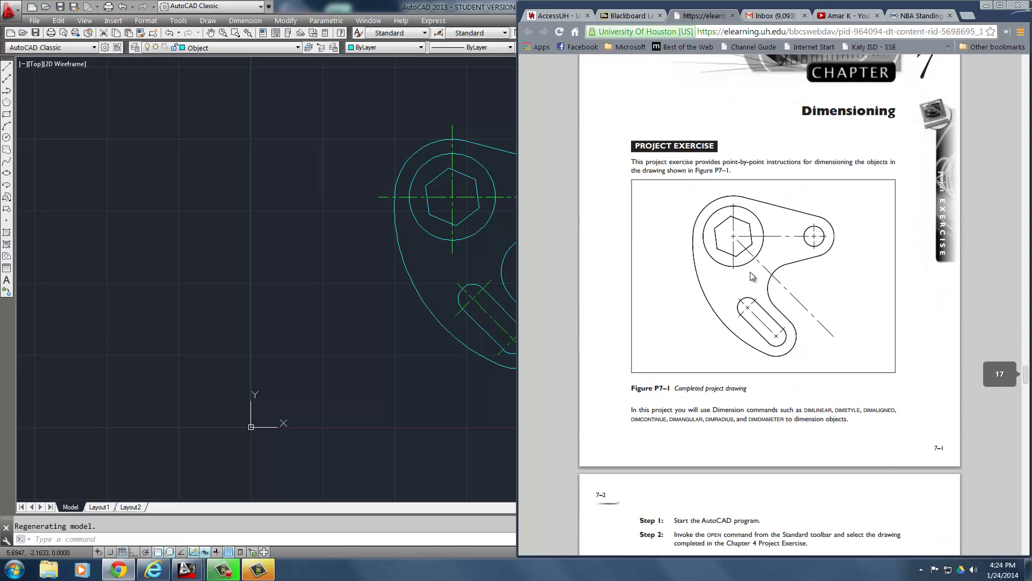